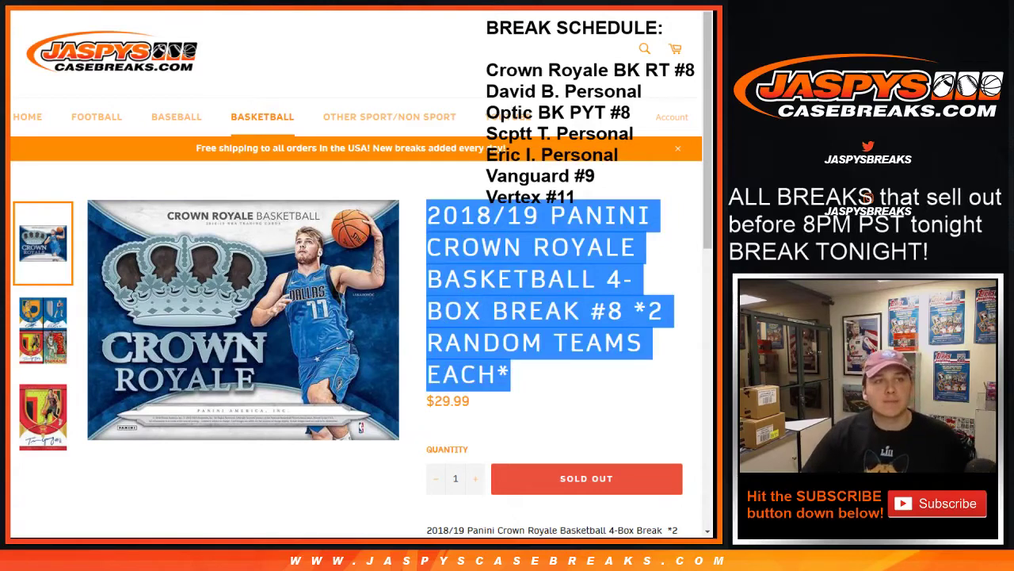
# Roll two virtual dice with the RANDOM.ORG Dice Roller
pyautogui.hotkey('ctrl', 'Tab')
pyautogui.hotkey('ctrl', 'Tab')
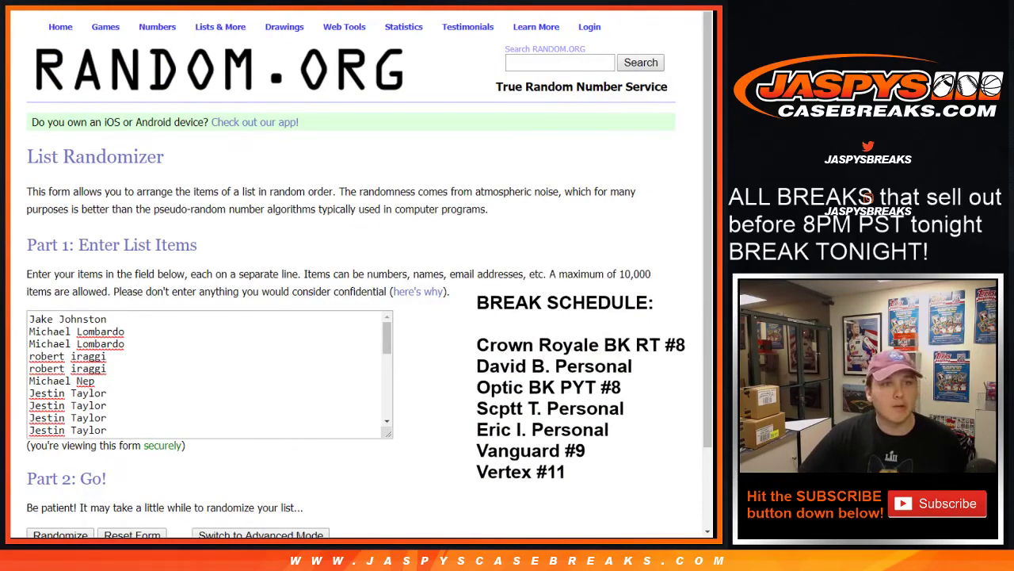
pyautogui.hotkey('ctrl', 'shift', 'Tab')
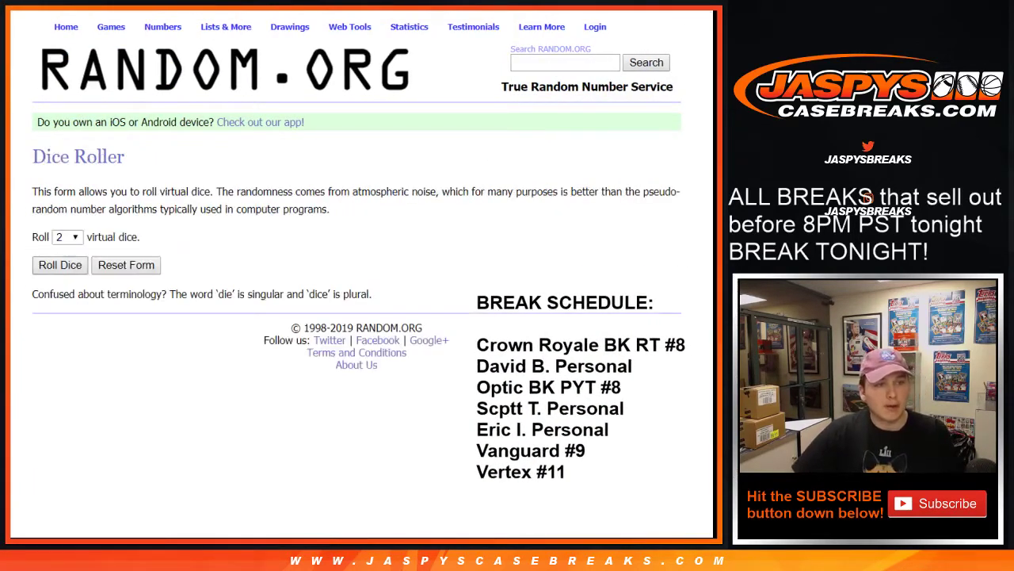
pyautogui.click(60, 266)
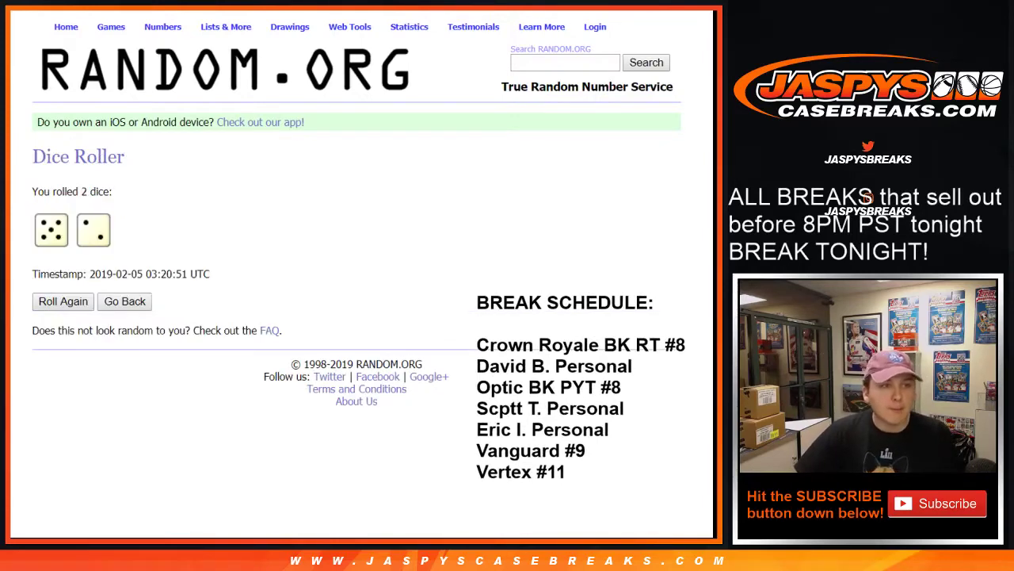
# Check the participant list in the List Randomizer and randomize it seven times
pyautogui.hotkey('ctrl', 'Tab')
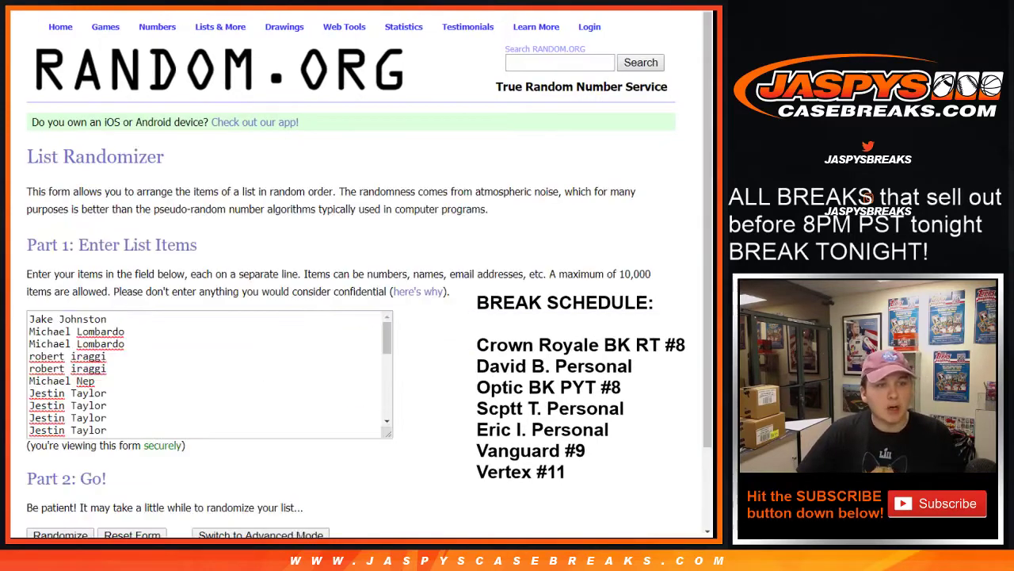
pyautogui.scroll(-4, 209, 374)
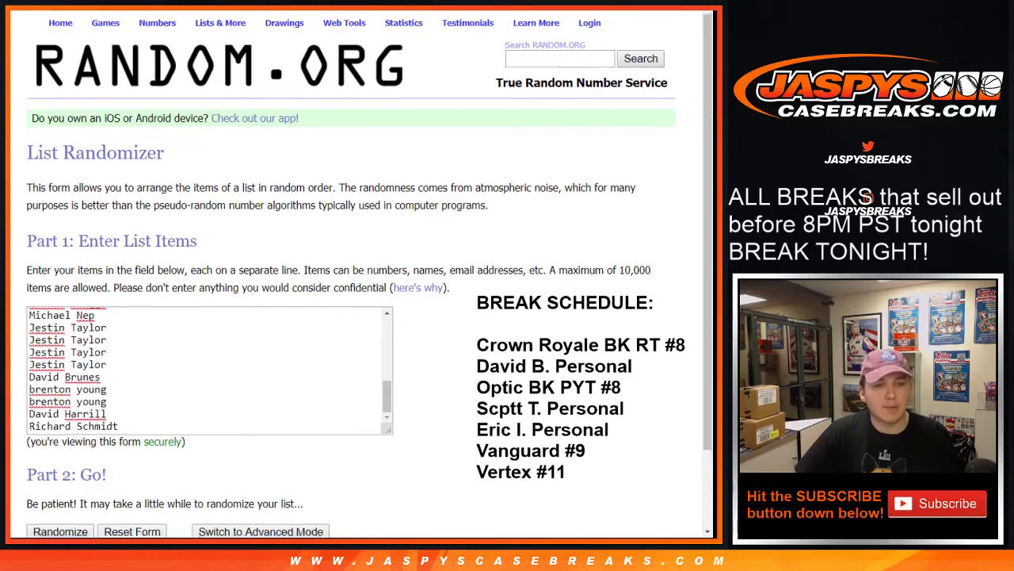
pyautogui.hotkey('ctrl', 'shift', 'Tab')
pyautogui.hotkey('ctrl', 'Tab')
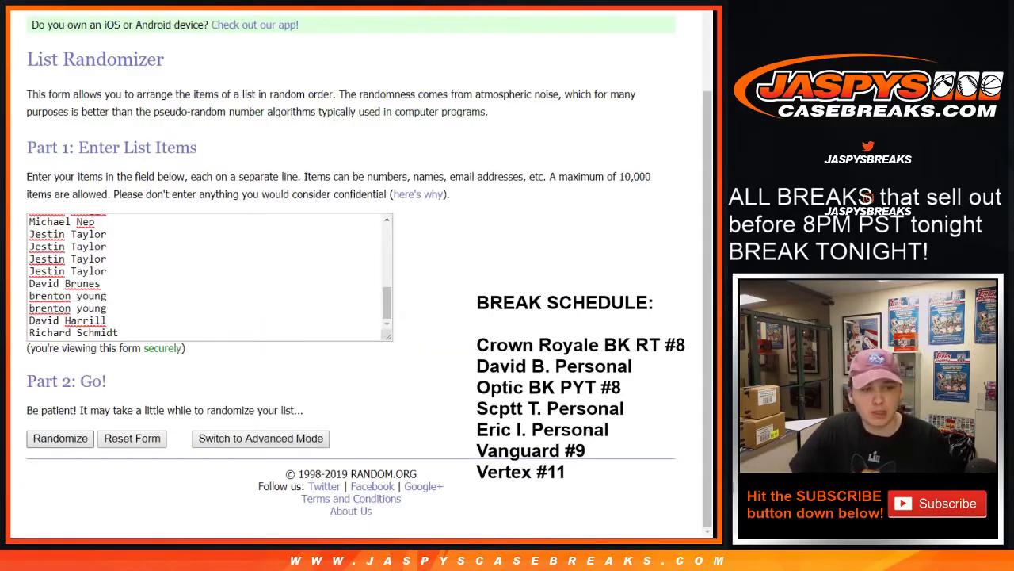
pyautogui.click(60, 438)
pyautogui.scroll(-5, 357, 317)
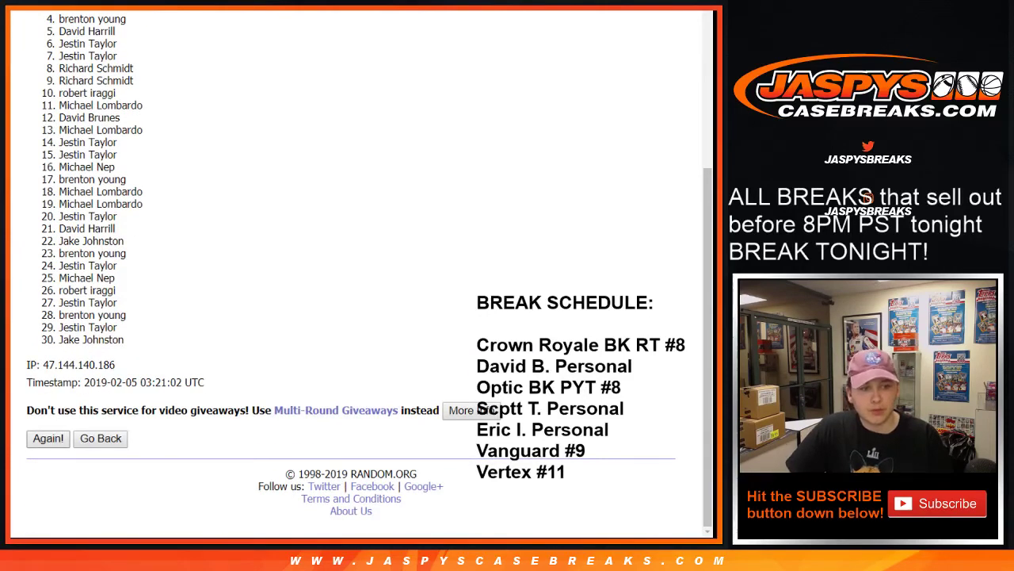
pyautogui.scroll(-5, 48, 438)
pyautogui.click(49, 438)
pyautogui.click(48, 437)
pyautogui.scroll(-5, 356, 317)
pyautogui.click(48, 439)
pyautogui.scroll(-5, 49, 438)
pyautogui.click(48, 437)
pyautogui.scroll(-5, 356, 317)
pyautogui.click(48, 438)
pyautogui.click(48, 437)
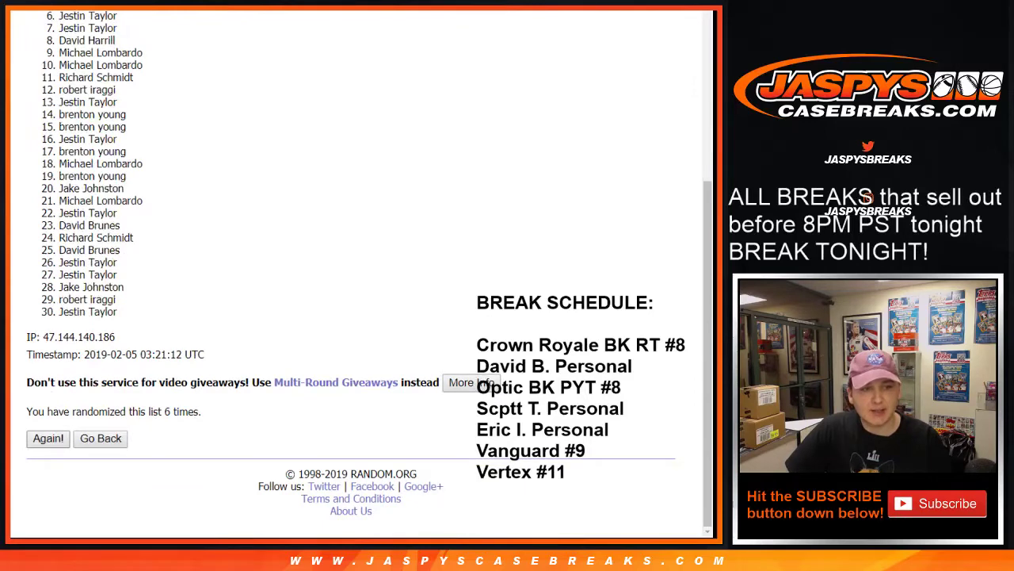
# Copy all 30 randomized participant names into column A of the Crown Royale break #8 Google Sheets spreadsheet, starting at A1
pyautogui.moveTo(58, 216); pyautogui.dragTo(143, 315)
pyautogui.hotkey('ctrl', 'c')
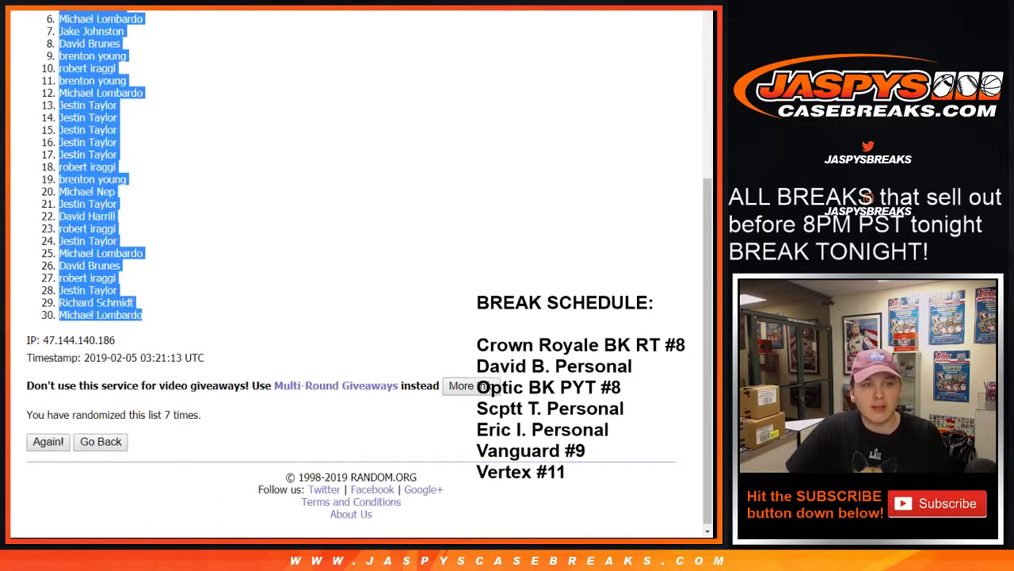
pyautogui.scroll(3, 357, 269)
pyautogui.hotkey('ctrl', 'Tab')
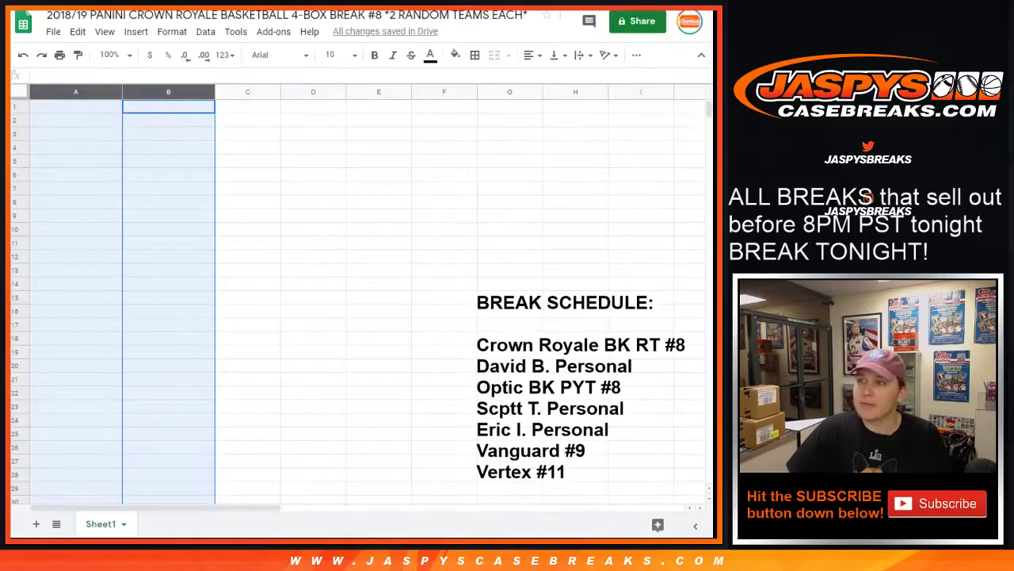
pyautogui.click(75, 107)
pyautogui.hotkey('ctrl', 'v')
# Set the font size of the names in column A to 12 and fit the column width to them
pyautogui.click(329, 54)
pyautogui.click(334, 203)
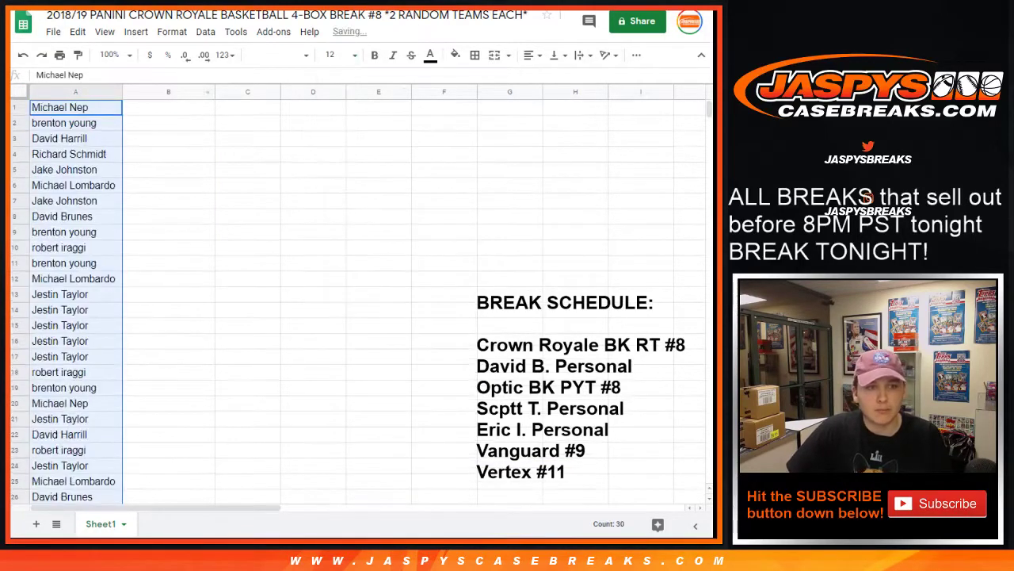
pyautogui.doubleClick(122, 92)
# Set the spreadsheet zoom to 80% and select cell B1 for the team list
pyautogui.click(111, 54)
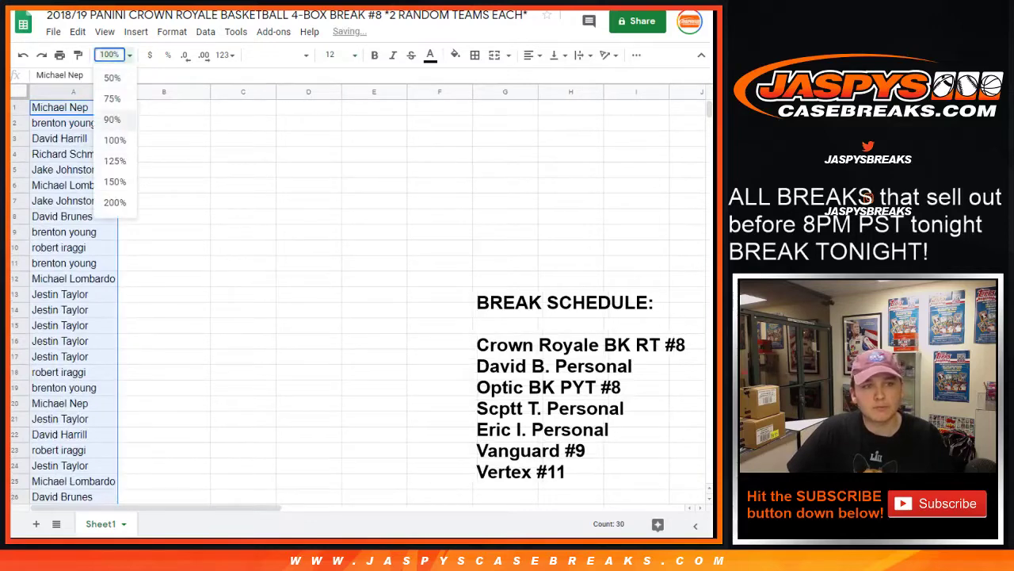
pyautogui.click(112, 119)
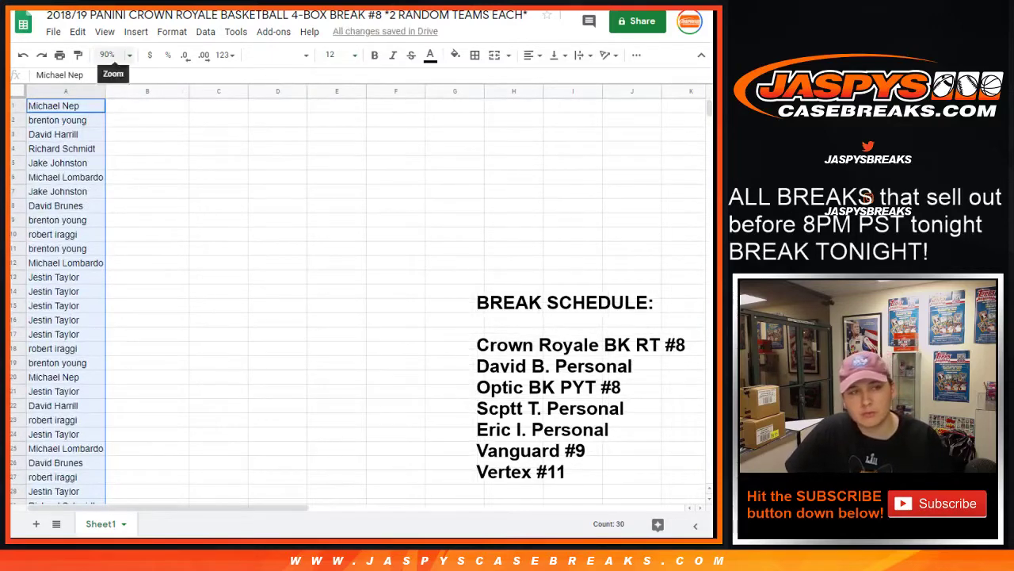
pyautogui.click(111, 55)
pyautogui.write('80')
pyautogui.press('Return')
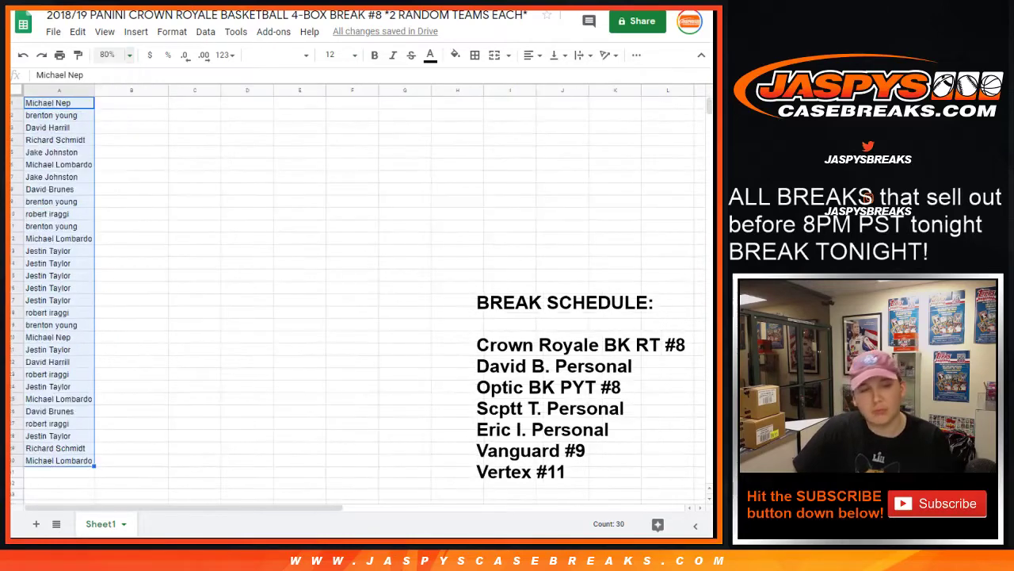
pyautogui.click(131, 103)
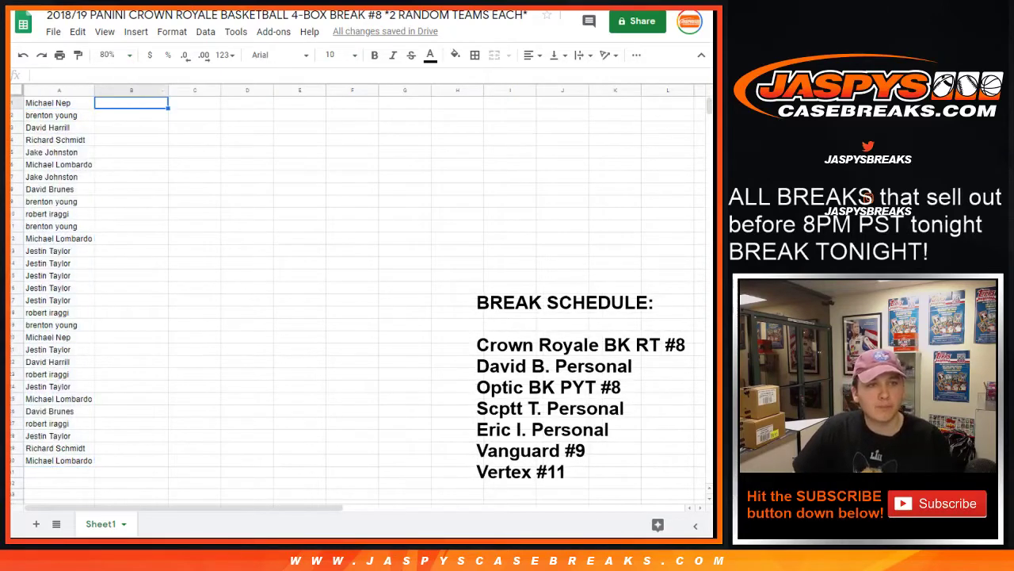
# Randomize the list of 30 NBA teams seven times in the RANDOM.ORG List Randomizer
pyautogui.hotkey('ctrl', 'Tab')
pyautogui.scroll(-2, 226, 159)
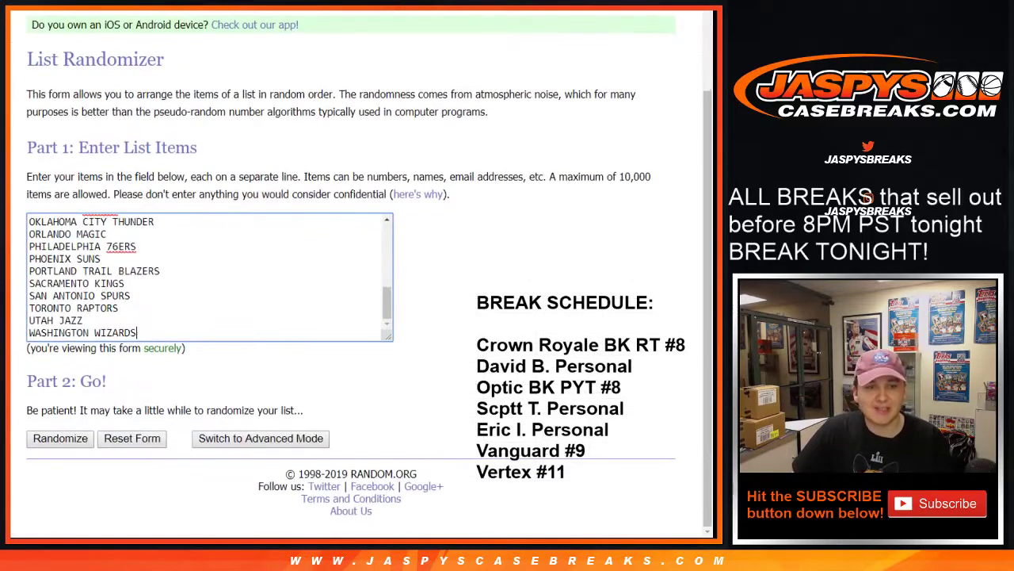
pyautogui.click(60, 439)
pyautogui.scroll(-1, 60, 438)
pyautogui.scroll(-3, 356, 269)
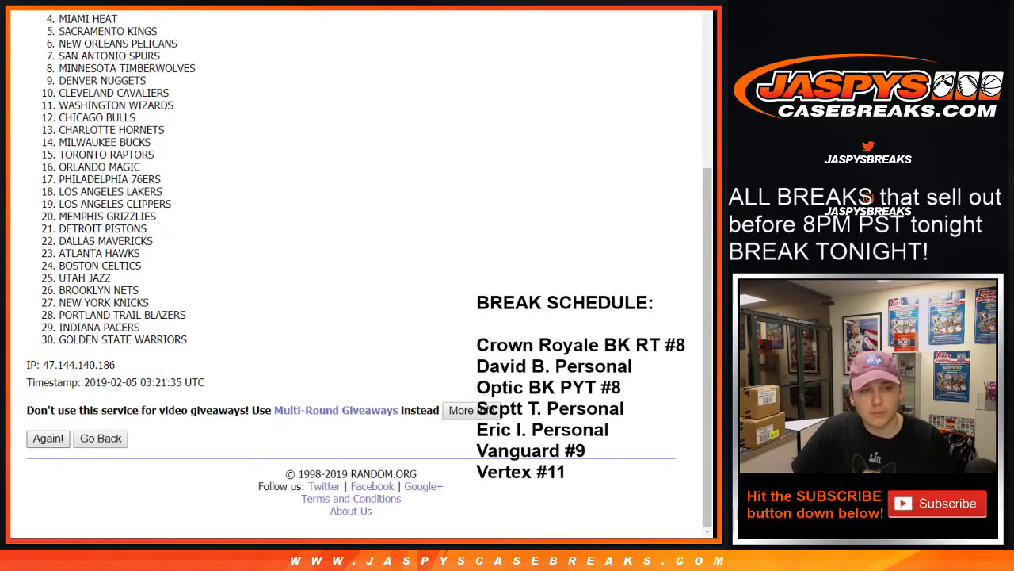
pyautogui.click(48, 438)
pyautogui.click(47, 442)
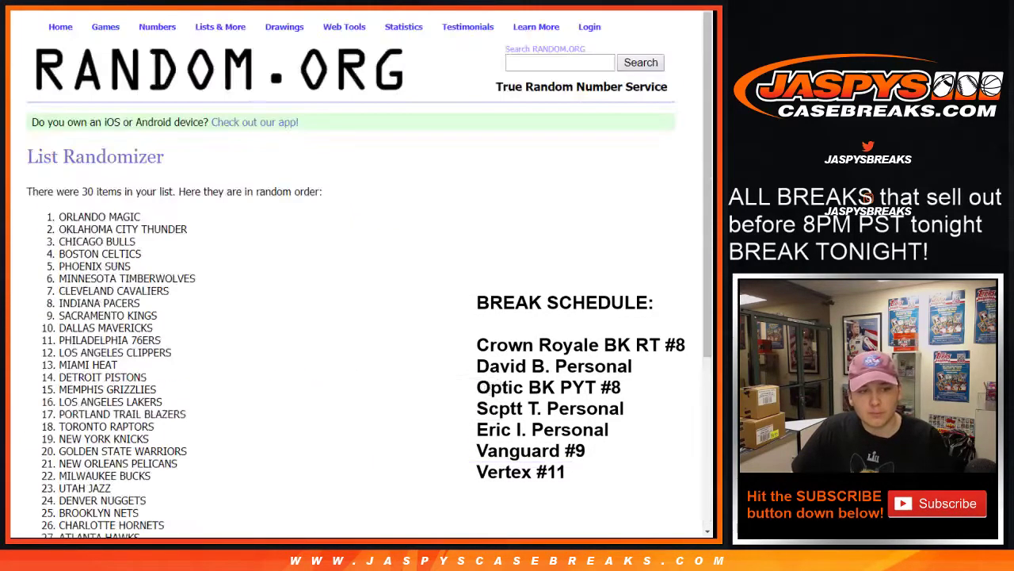
pyautogui.scroll(-3, 357, 270)
pyautogui.click(47, 439)
pyautogui.scroll(-3, 356, 270)
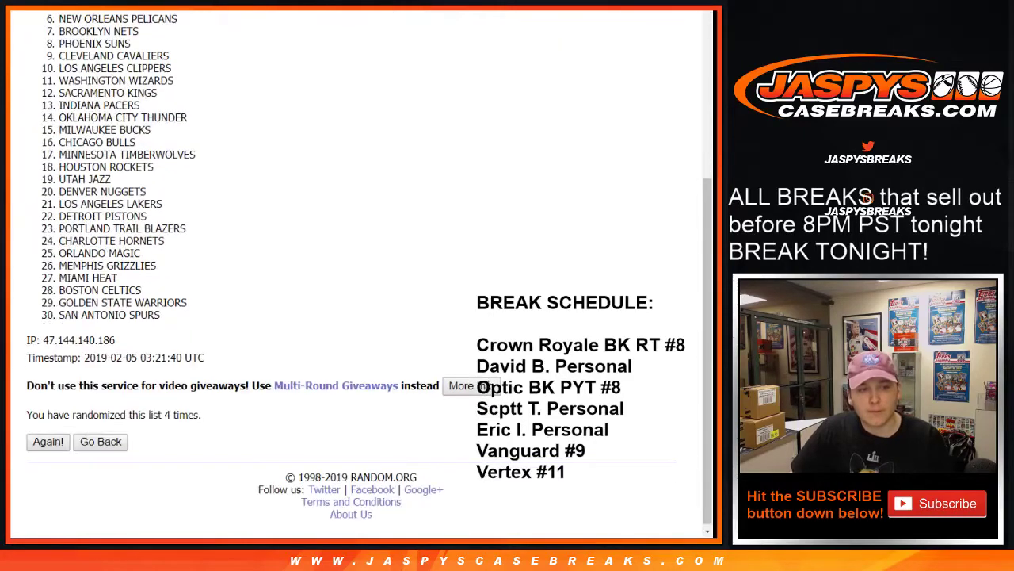
pyautogui.click(47, 441)
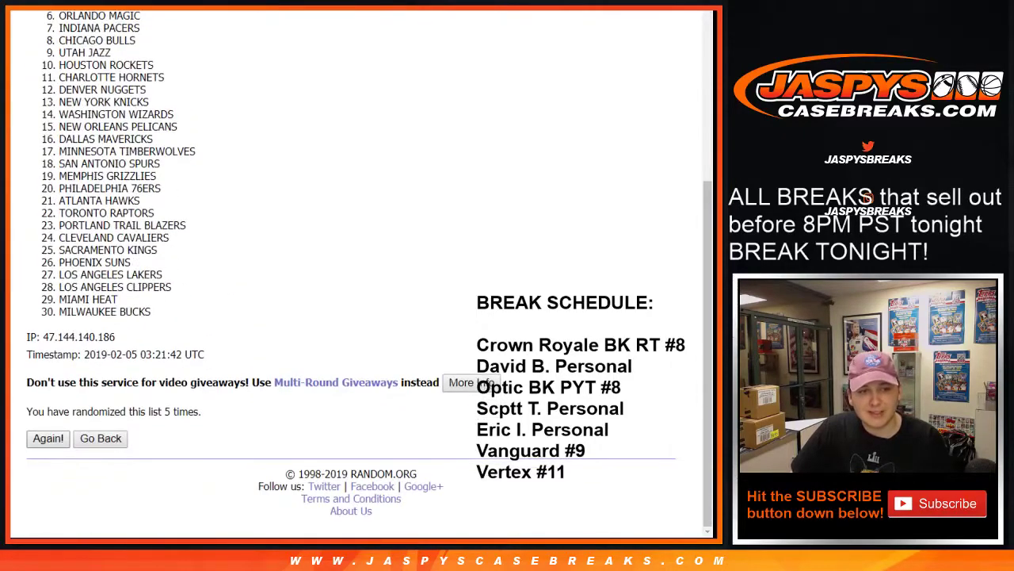
pyautogui.click(47, 439)
pyautogui.click(48, 441)
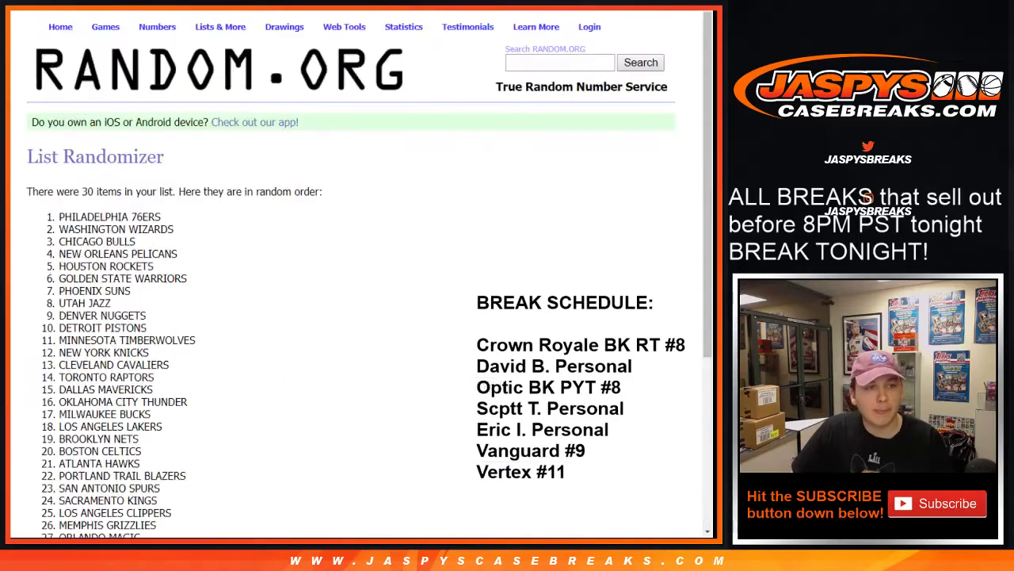
# Copy all 30 randomized team names into column B of the break spreadsheet, starting at B1
pyautogui.moveTo(58, 217); pyautogui.dragTo(142, 317)
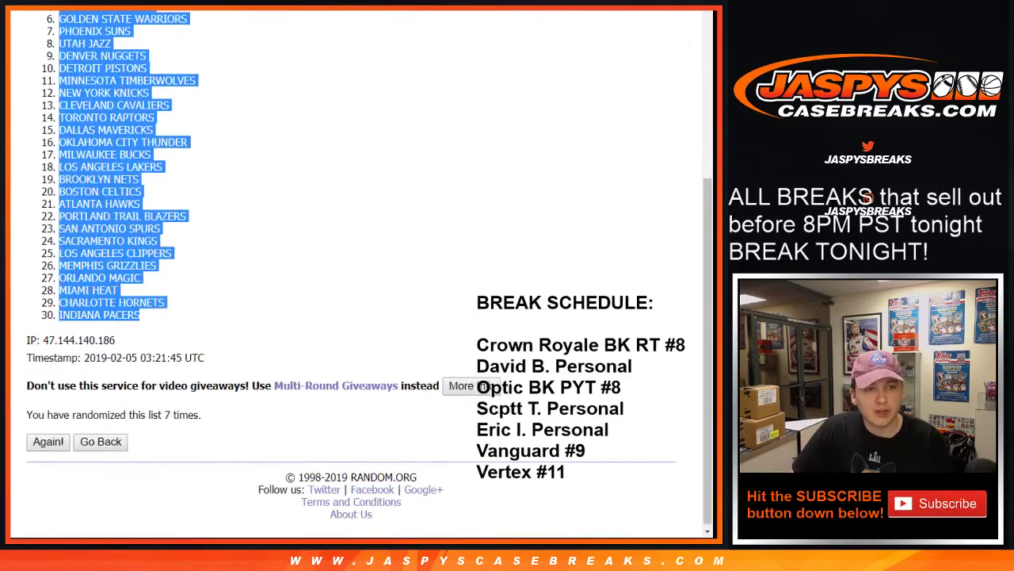
pyautogui.hotkey('ctrl', 'c')
pyautogui.hotkey('alt', 'Tab')
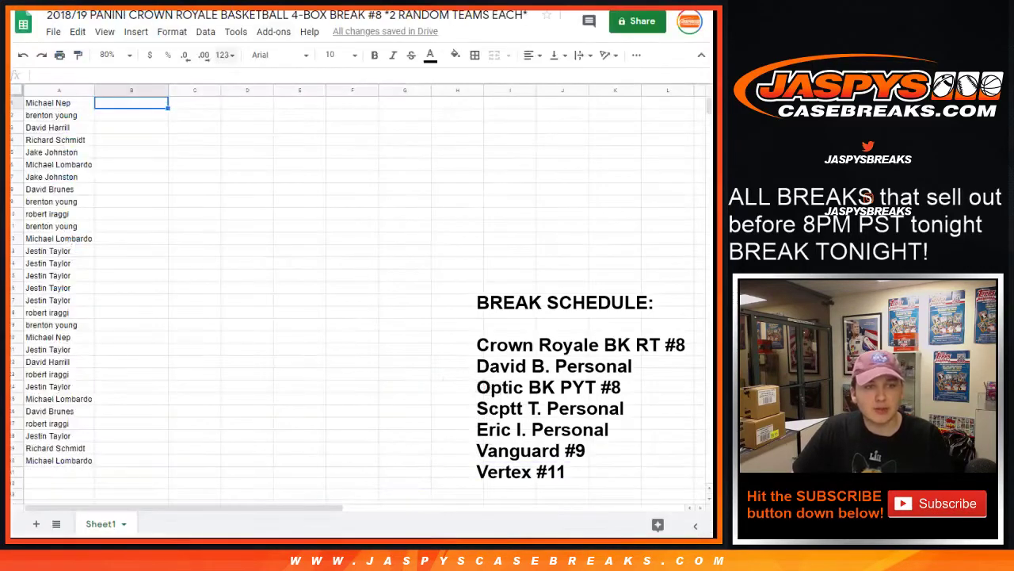
pyautogui.hotkey('ctrl', 'v')
# Set the font size of the teams in column B to 12 and fit the column width to them
pyautogui.click(334, 55)
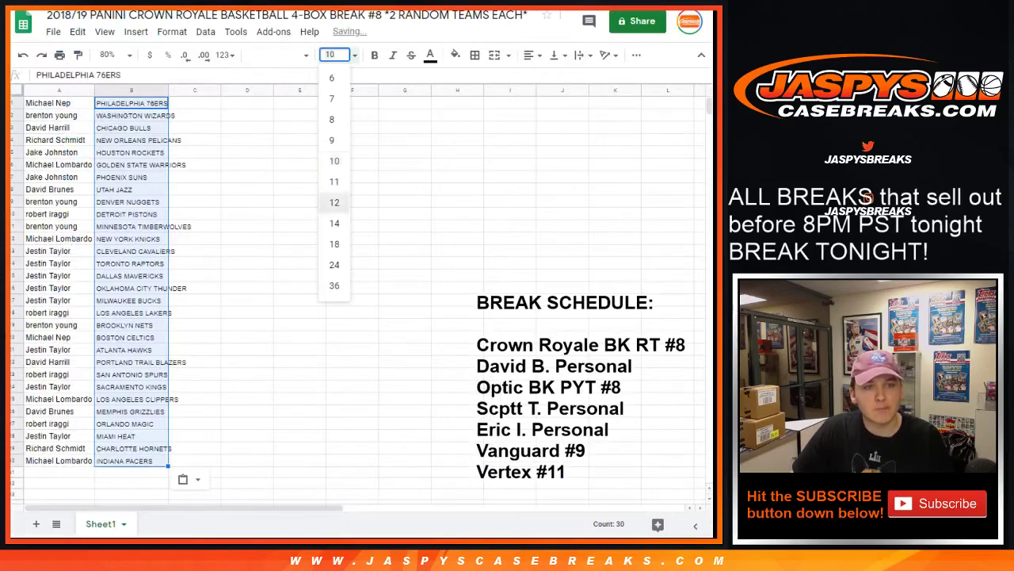
pyautogui.click(334, 202)
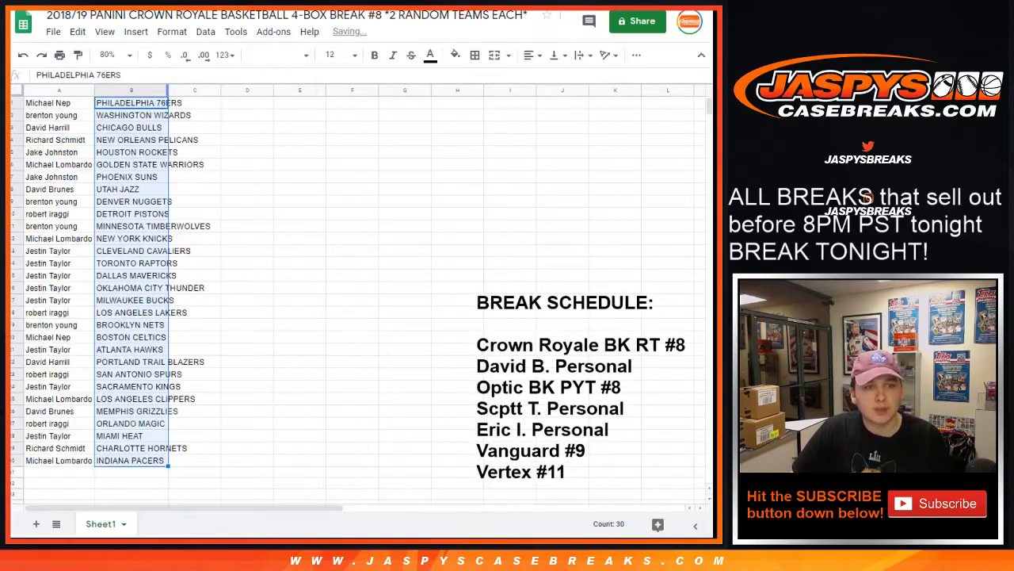
pyautogui.doubleClick(167, 91)
# Review each participant's assigned team row by row in column B, from Philadelphia 76ers in B1 down to Indiana Pacers in B30
pyautogui.click(154, 103)
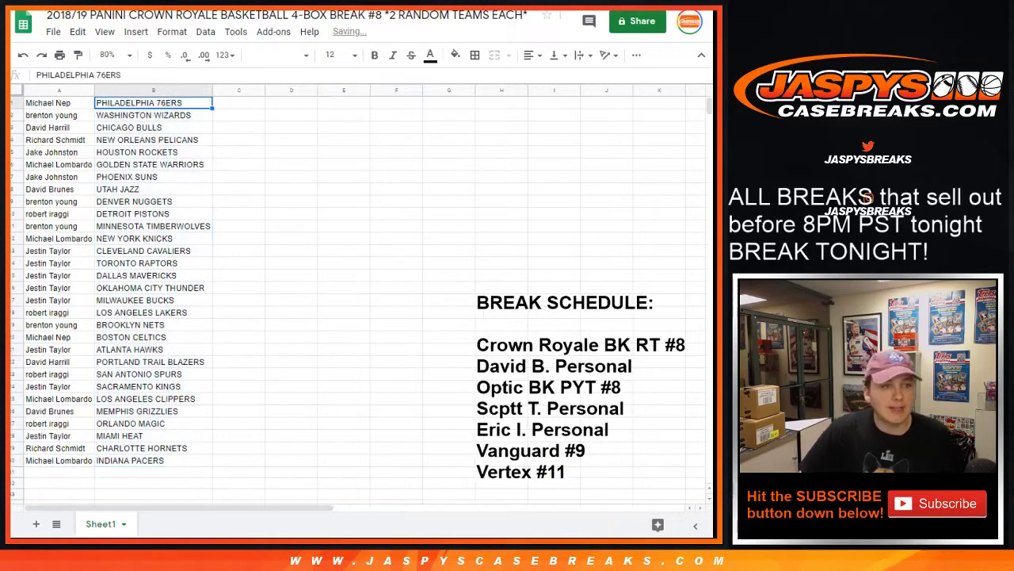
pyautogui.click(153, 115)
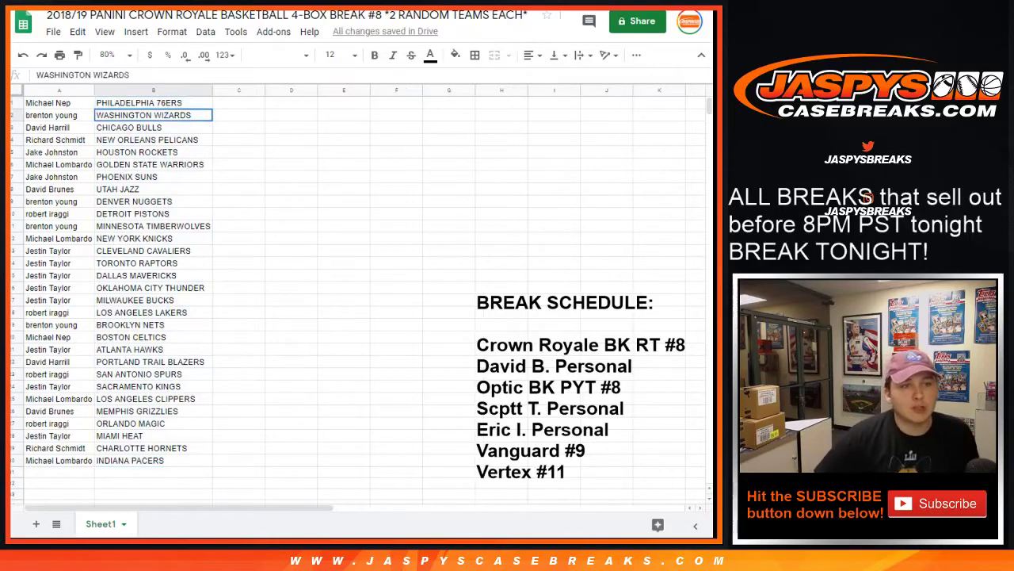
pyautogui.press('Down')
pyautogui.press('Down')
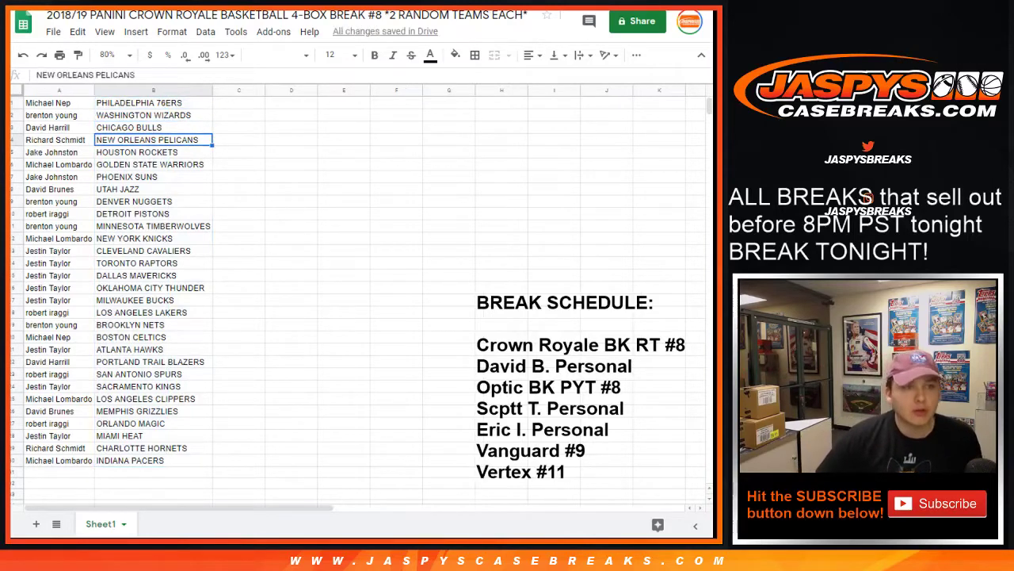
pyautogui.press('Down')
pyautogui.press('Down')
pyautogui.press('Down')
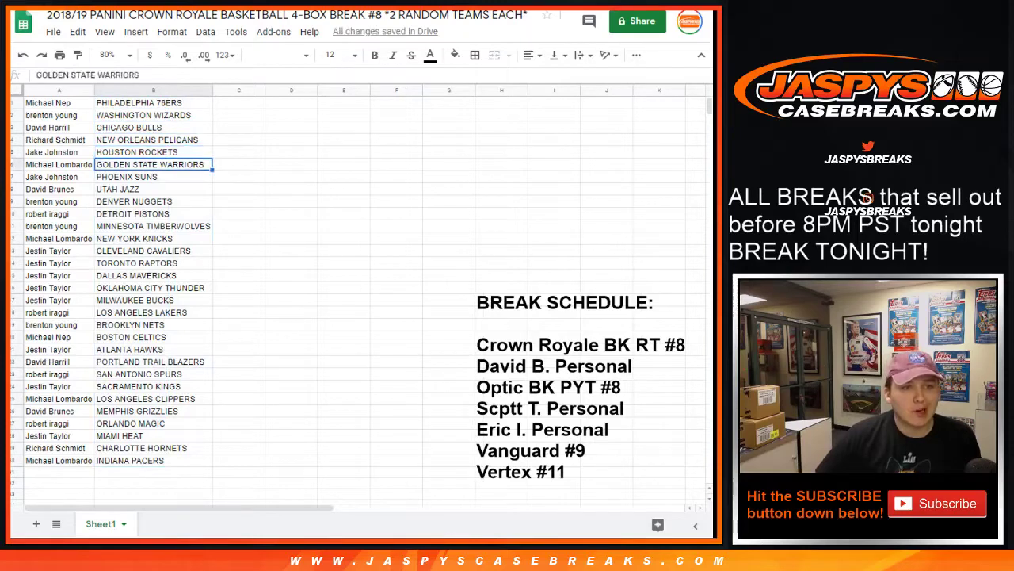
pyautogui.press('Down')
pyautogui.press('Down')
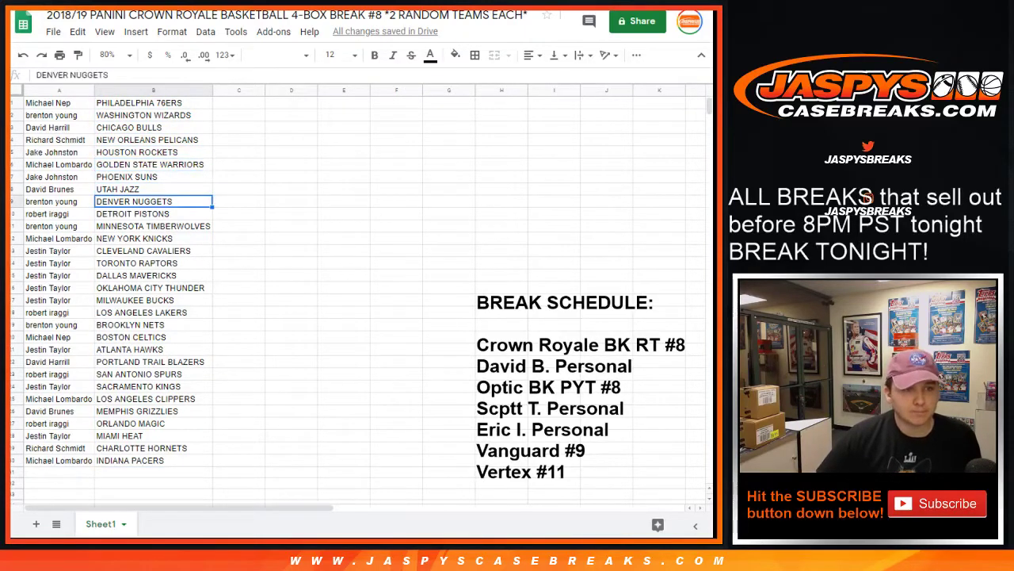
pyautogui.press('Down')
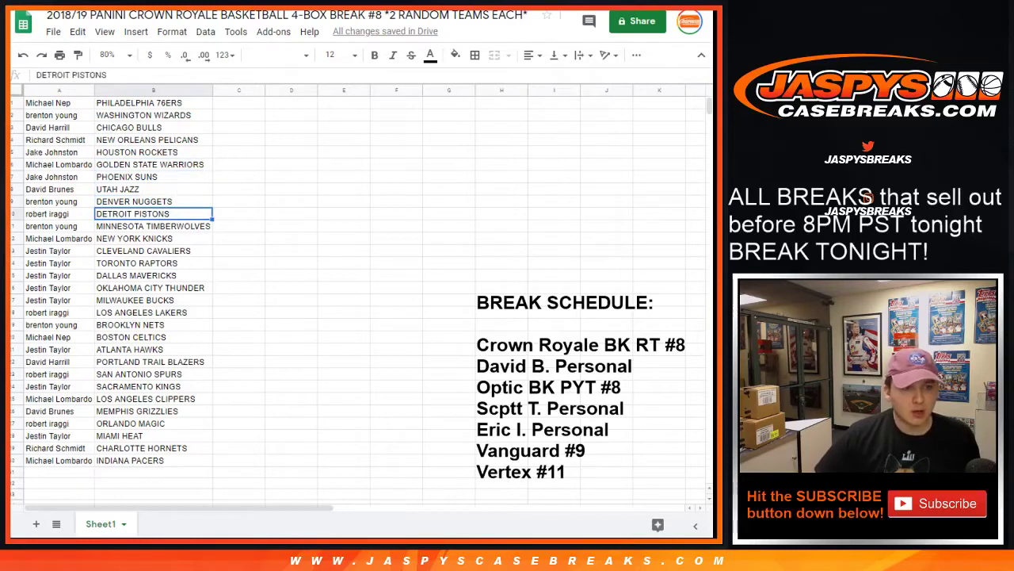
pyautogui.press('Down')
pyautogui.press('Down')
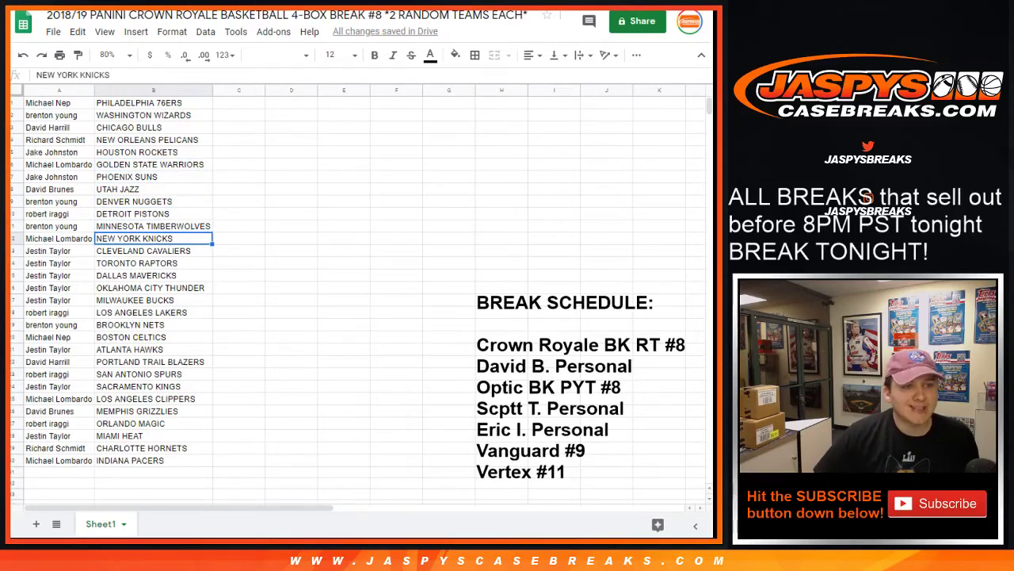
pyautogui.press('Down')
pyautogui.press('Down')
pyautogui.press('Down')
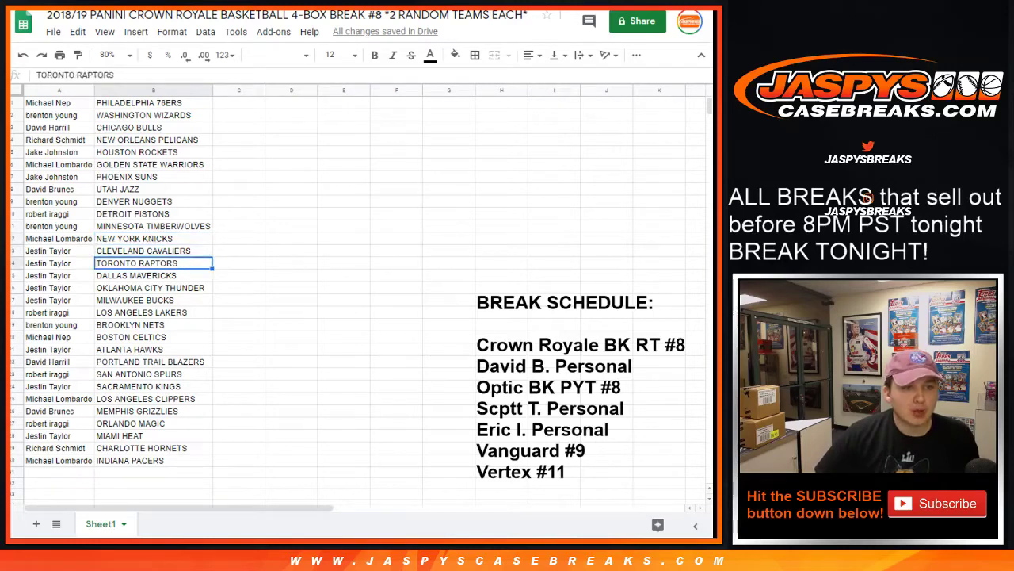
pyautogui.press('Down')
pyautogui.press('Down')
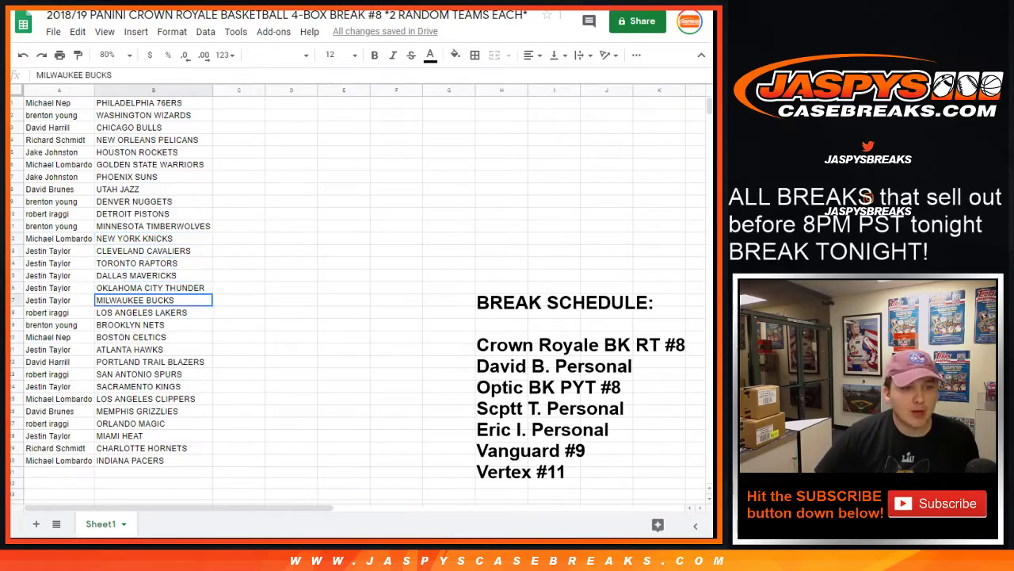
pyautogui.press('Down')
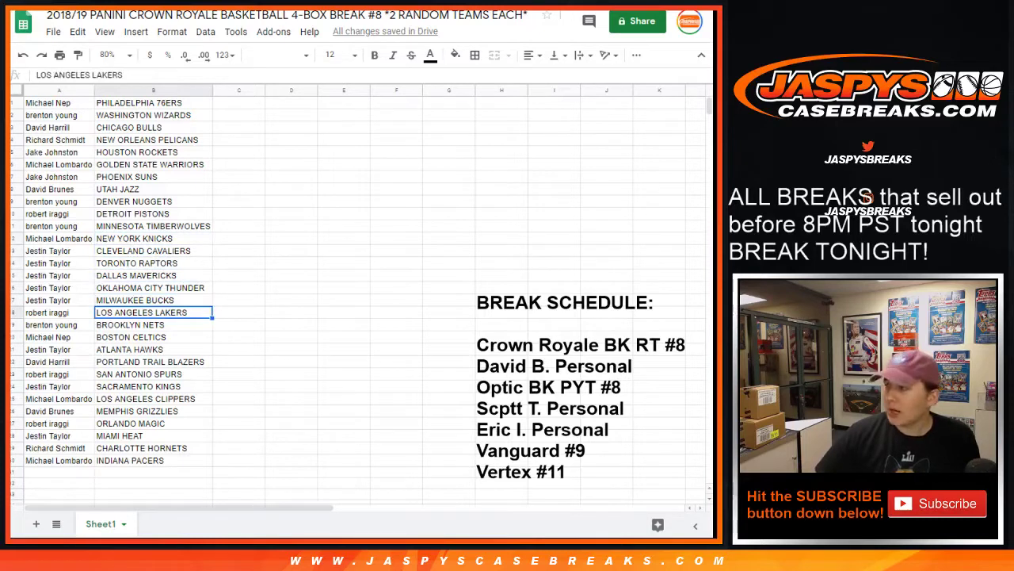
pyautogui.press('Down')
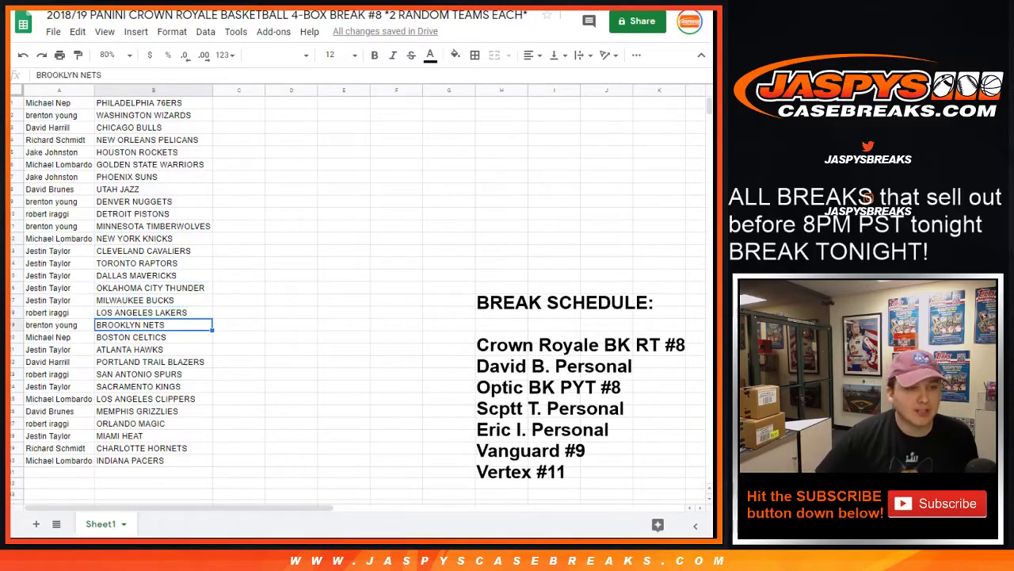
pyautogui.press('Down')
pyautogui.press('Down')
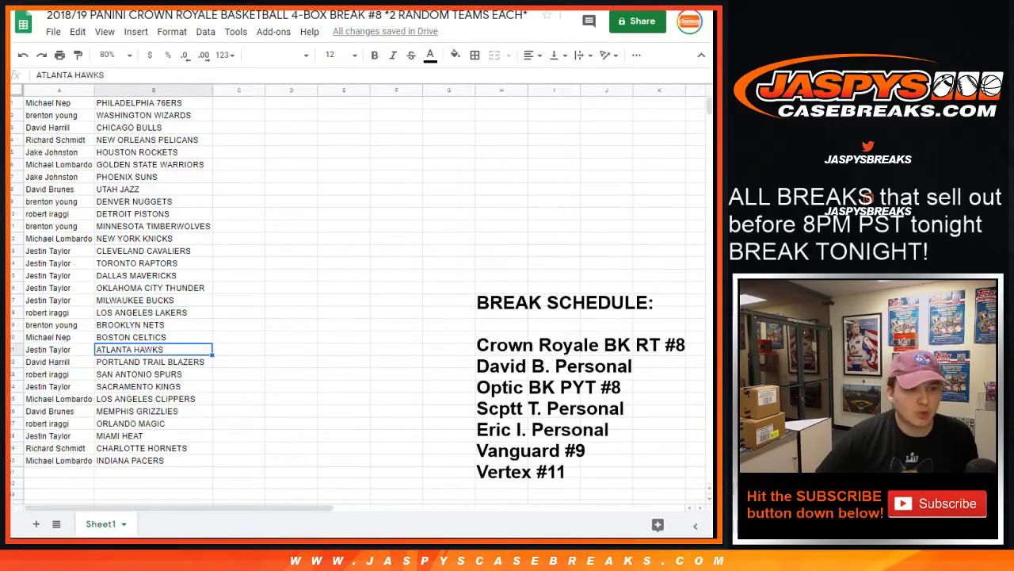
pyautogui.press('Down')
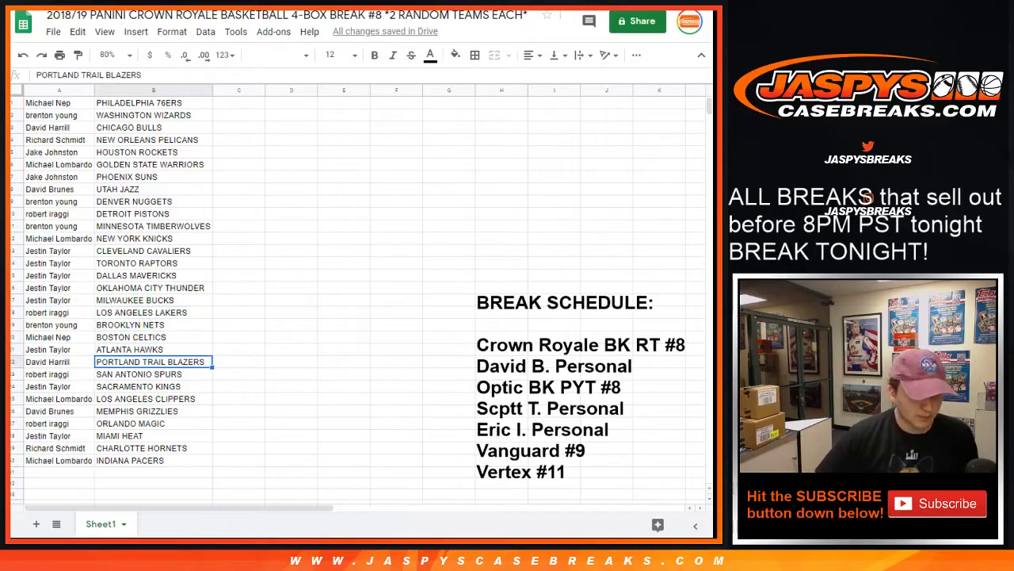
pyautogui.press('Down')
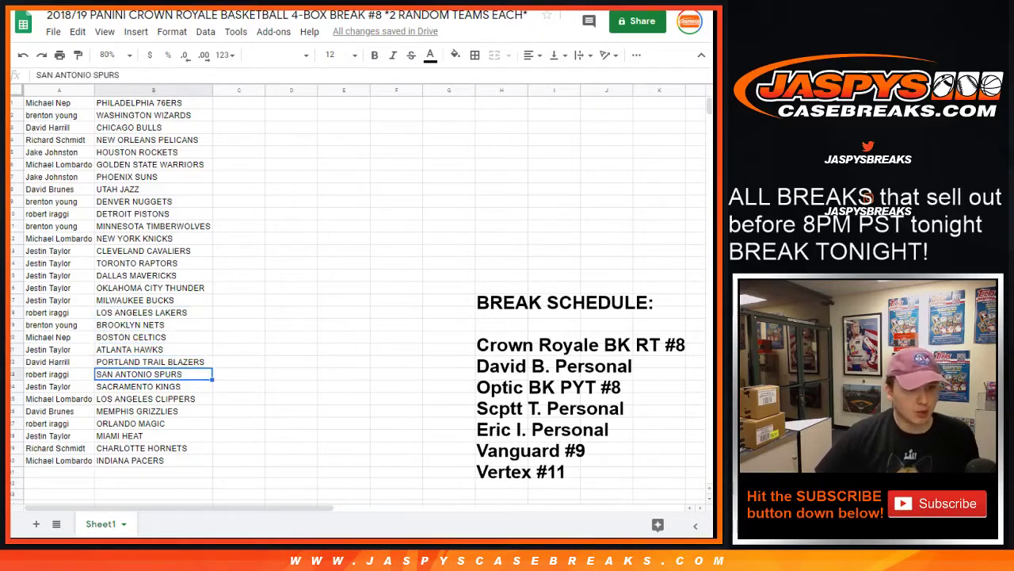
pyautogui.press('Down')
pyautogui.press('Down')
pyautogui.press('Down')
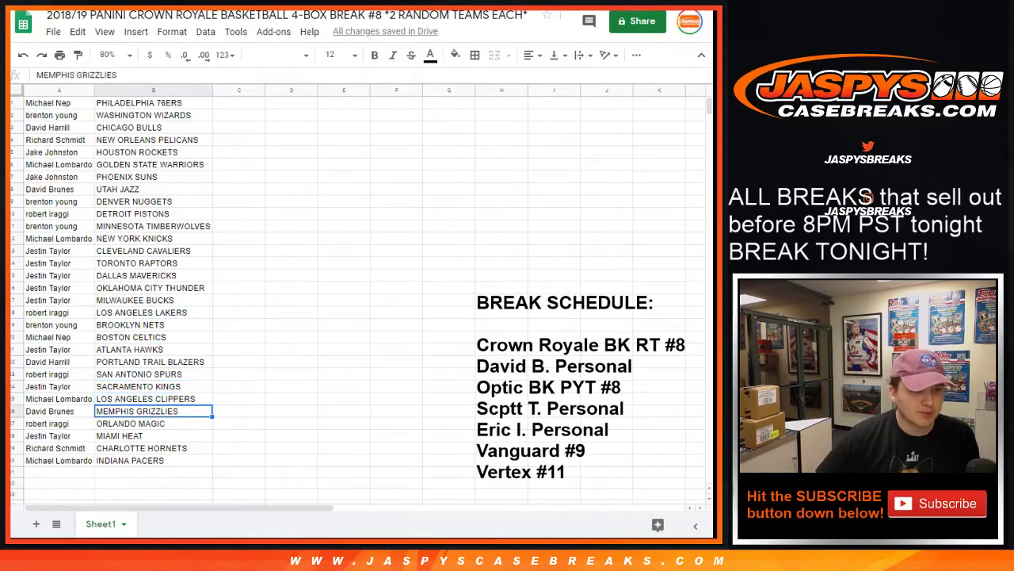
pyautogui.press('Down')
pyautogui.press('Down')
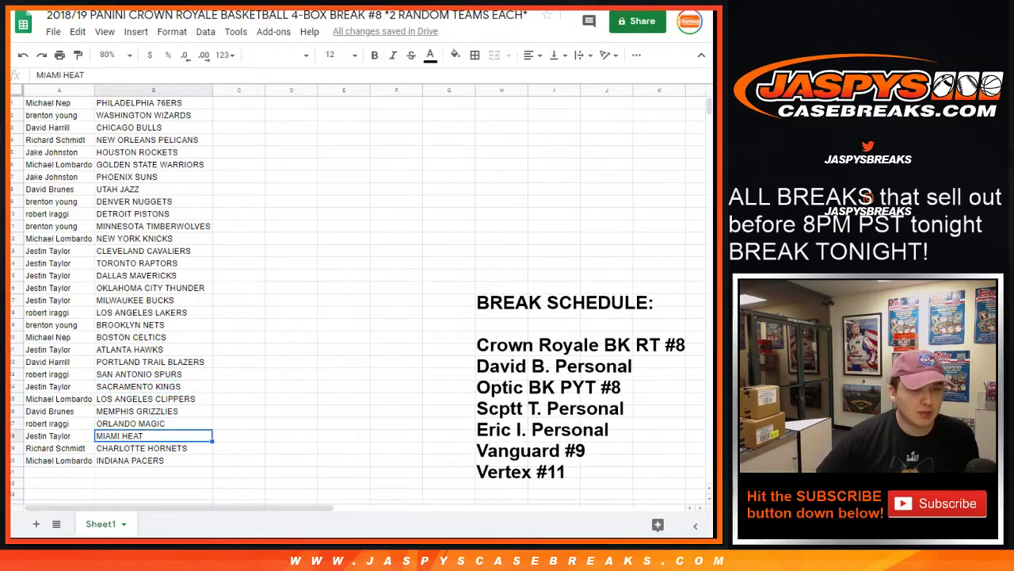
pyautogui.press('Down')
pyautogui.press('Down')
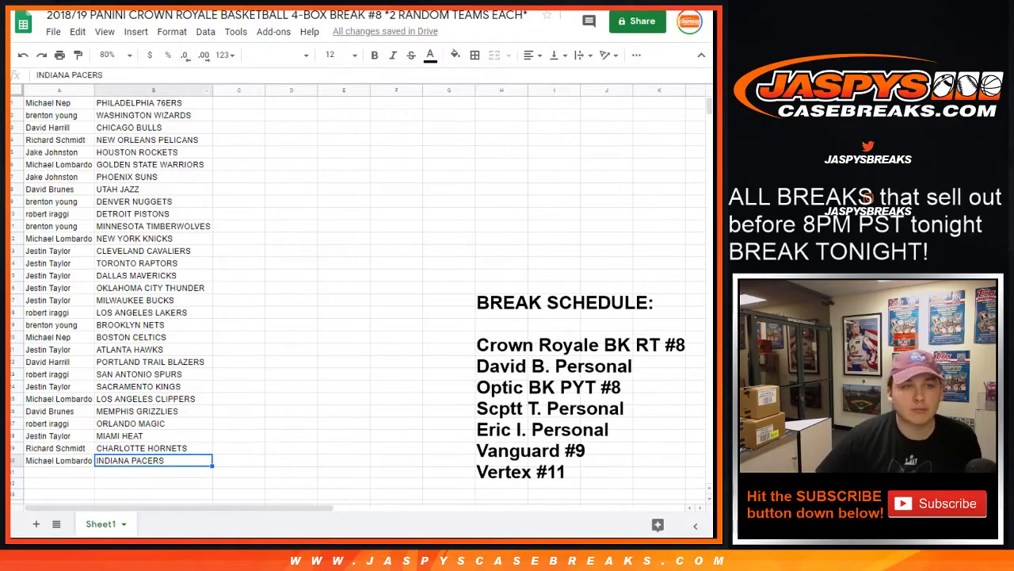
# Sort the whole sheet from A to Z by the team names in column B
pyautogui.click(153, 90)
pyautogui.click(206, 92)
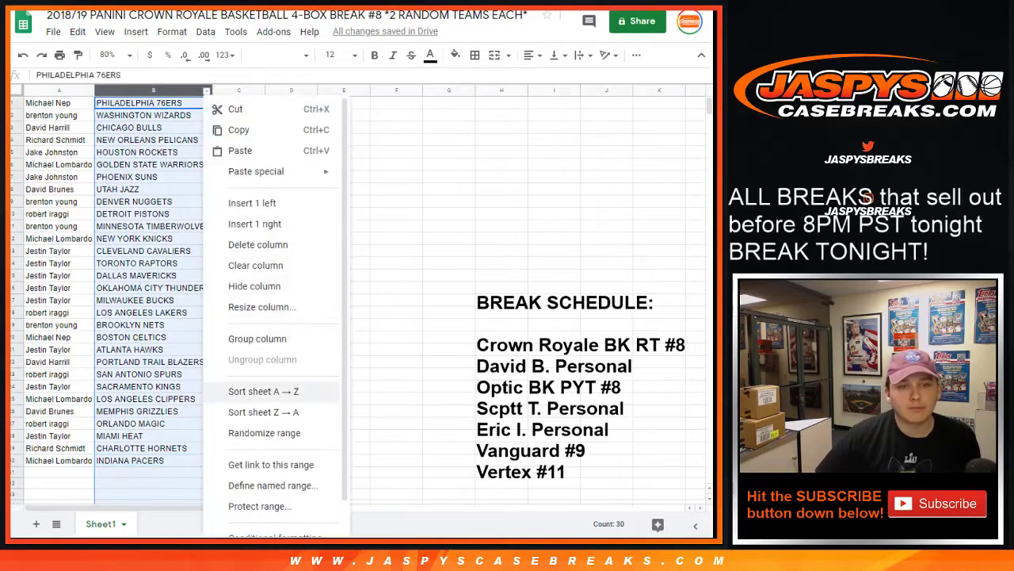
pyautogui.click(263, 391)
# Apply all borders to the participant and team list in A1:B30 and widen columns A and B slightly
pyautogui.moveTo(59, 103); pyautogui.dragTo(153, 461)
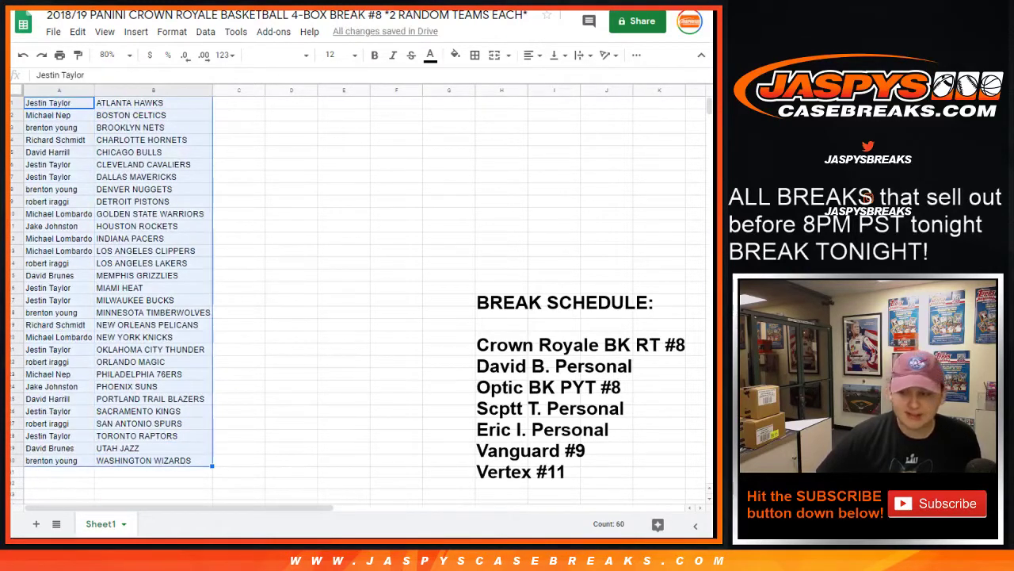
pyautogui.click(475, 55)
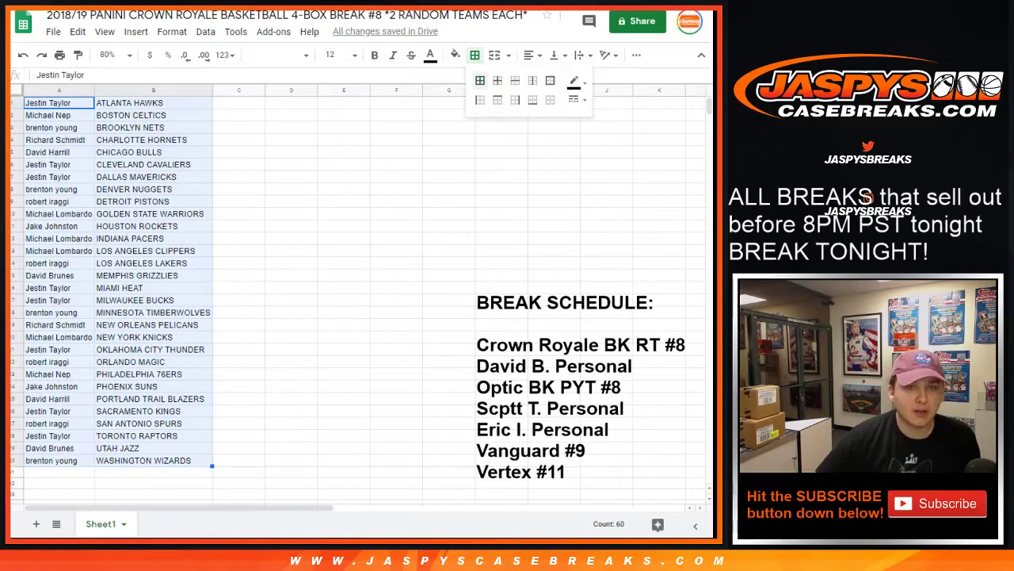
pyautogui.click(480, 80)
pyautogui.click(344, 176)
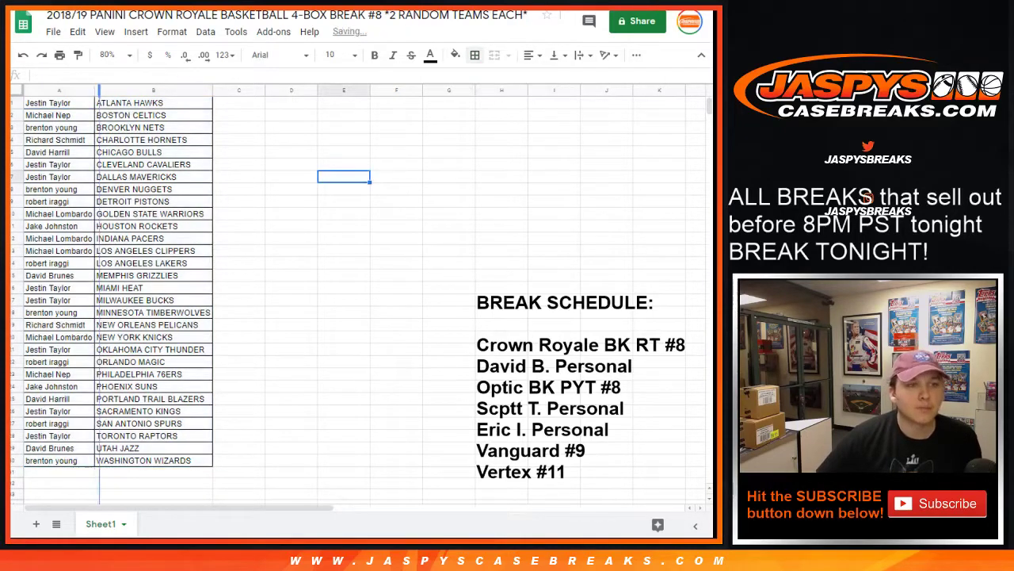
pyautogui.moveTo(99, 90); pyautogui.dragTo(108, 91)
pyautogui.moveTo(225, 90); pyautogui.dragTo(231, 90)
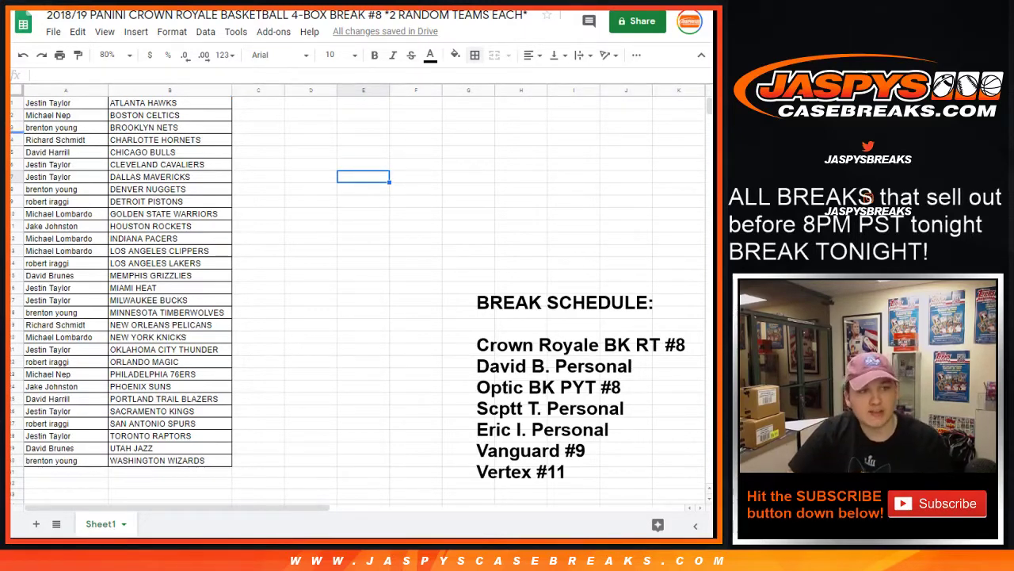
# Highlight the Charlotte Hornets and New Orleans Pelicans rows together, and likewise the Los Angeles Lakers and Utah Jazz rows, to examine their pairings
pyautogui.click(16, 138)
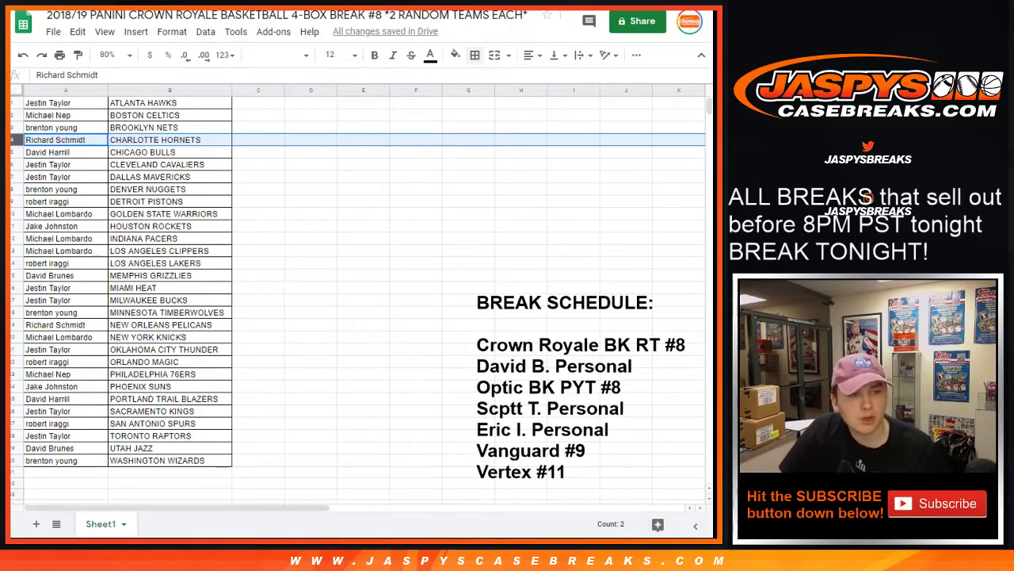
pyautogui.keyDown('ctrl'); pyautogui.click(14, 325); pyautogui.keyUp('ctrl')
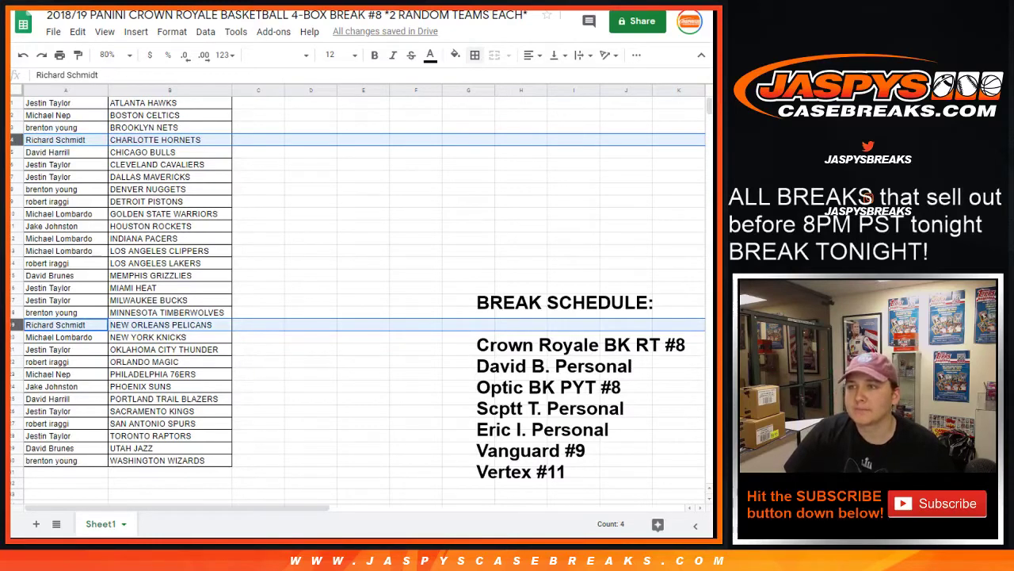
pyautogui.click(170, 239)
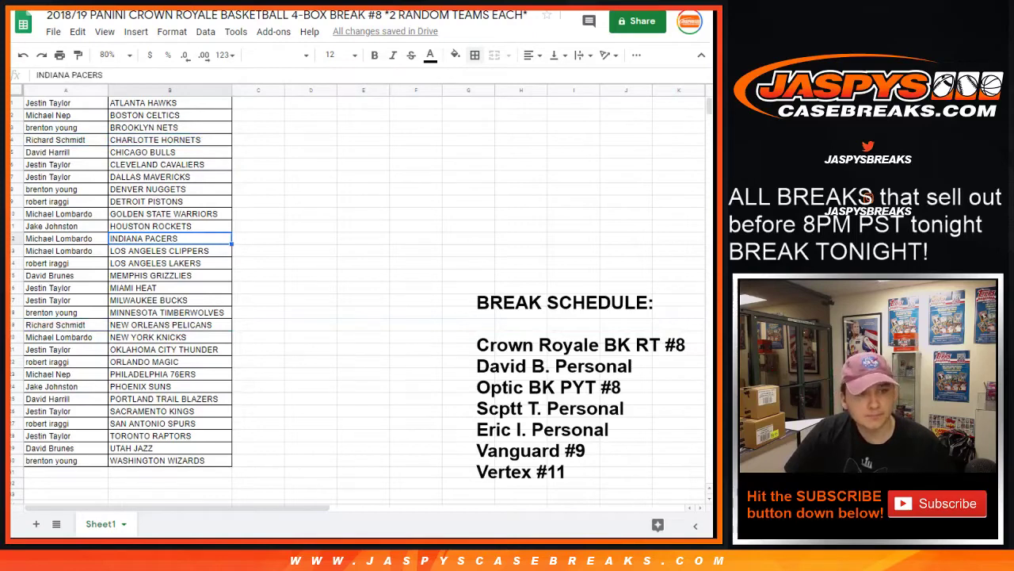
pyautogui.click(16, 259)
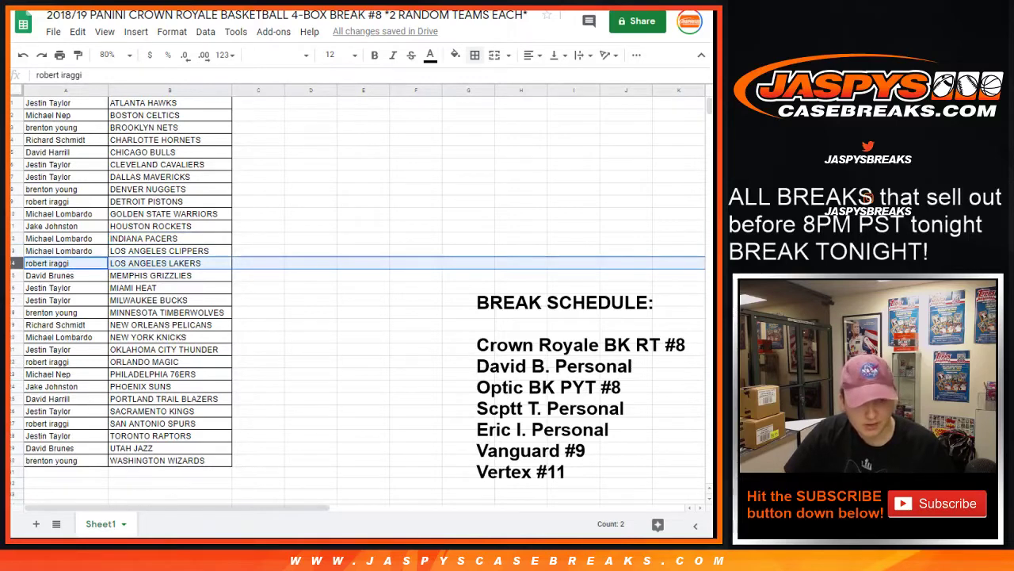
pyautogui.keyDown('ctrl'); pyautogui.click(17, 447); pyautogui.keyUp('ctrl')
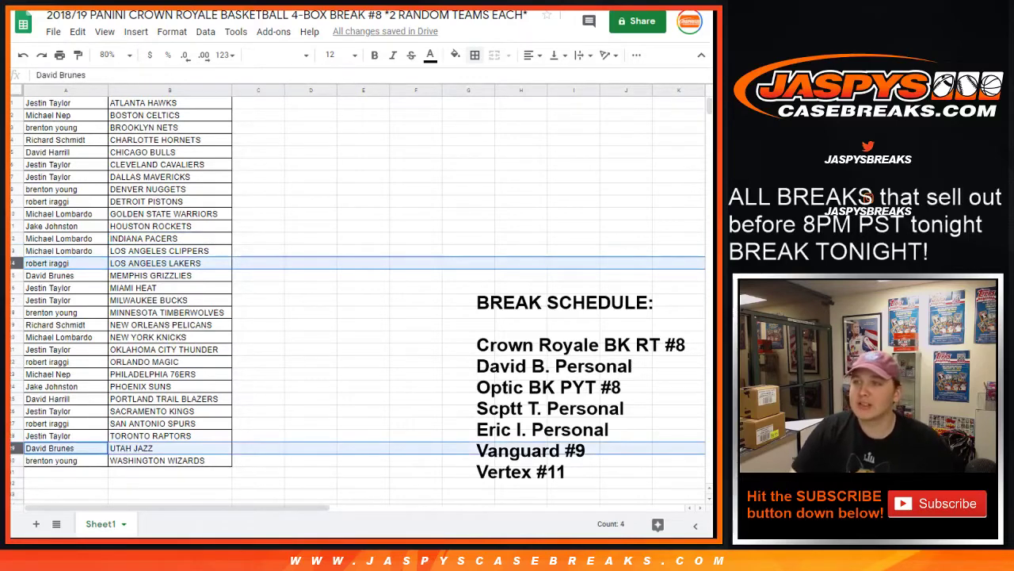
pyautogui.click(170, 386)
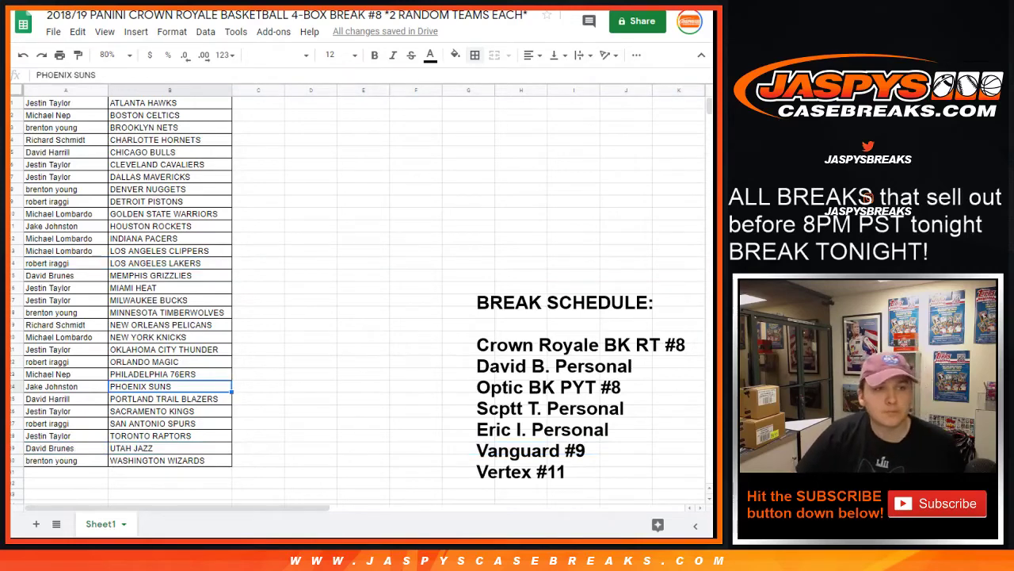
# Set the sheet's print layout to portrait with the workbook title in the header, check the preview, and leave the print settings without printing
pyautogui.hotkey('ctrl', 'p')
pyautogui.click(622, 162)
pyautogui.click(610, 326)
pyautogui.click(534, 376)
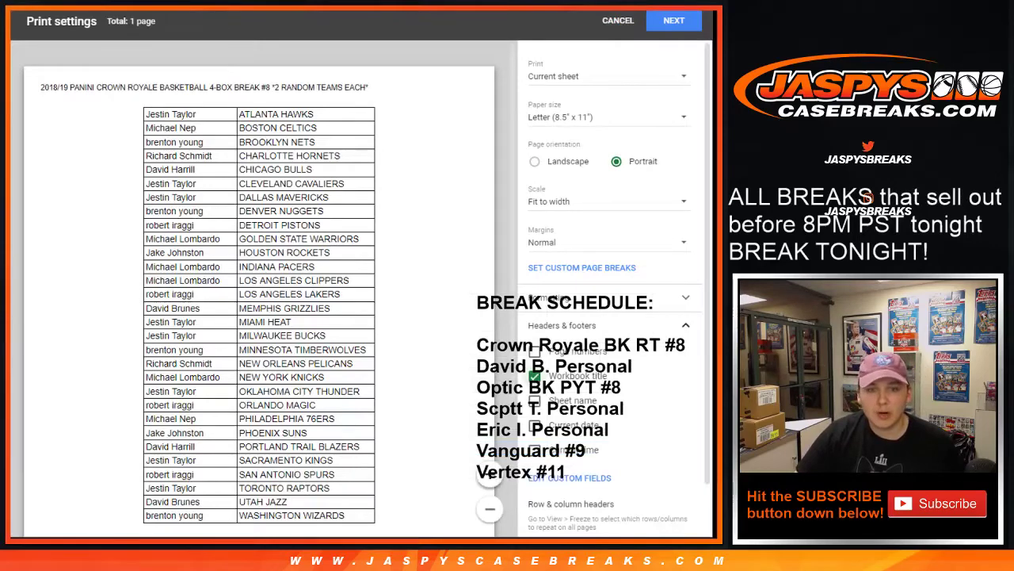
pyautogui.click(490, 508)
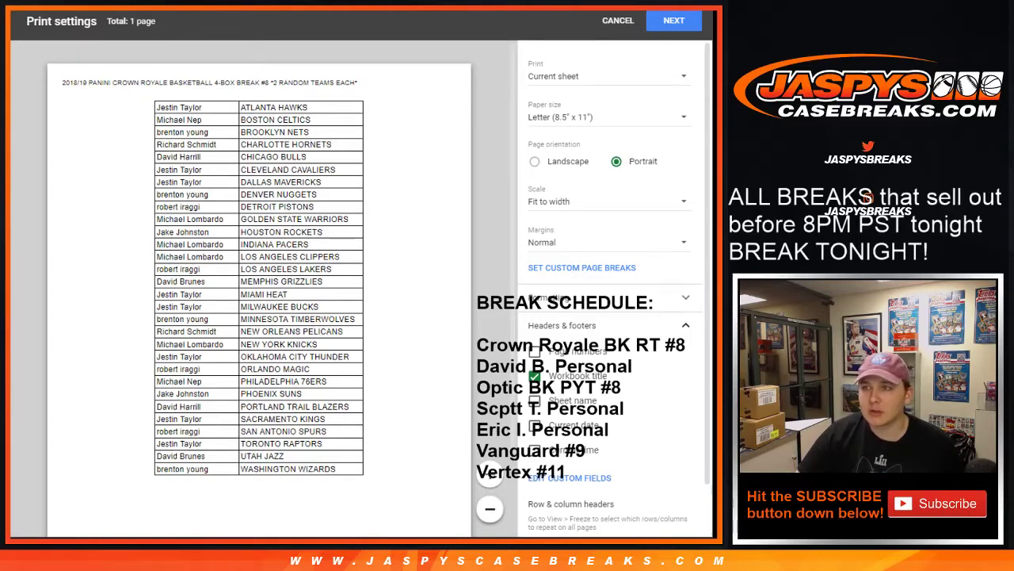
pyautogui.click(618, 21)
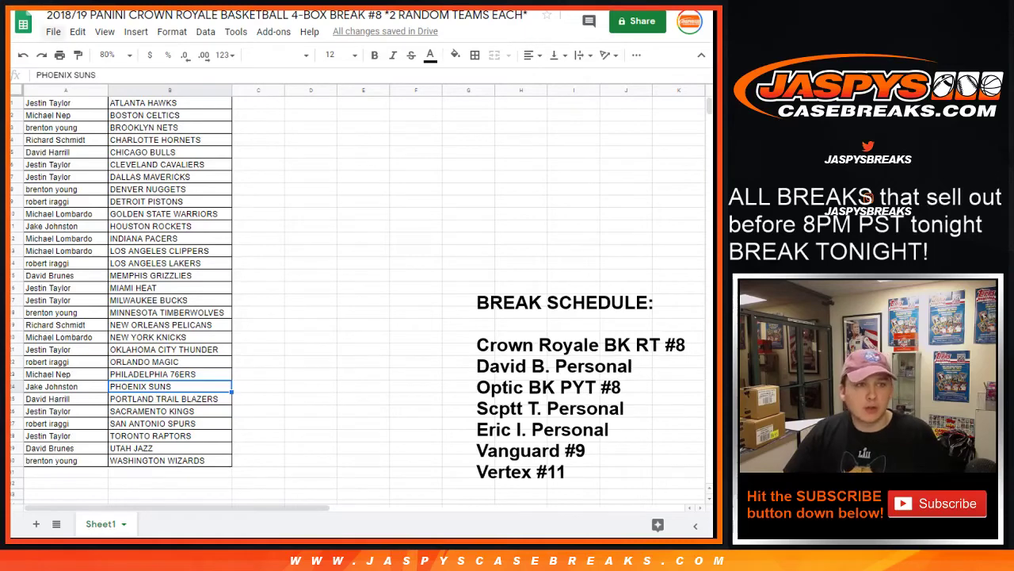
# Print one copy of the current sheet in portrait on Letter paper with the Samsung M2020 Series printer
pyautogui.hotkey('ctrl', 'p')
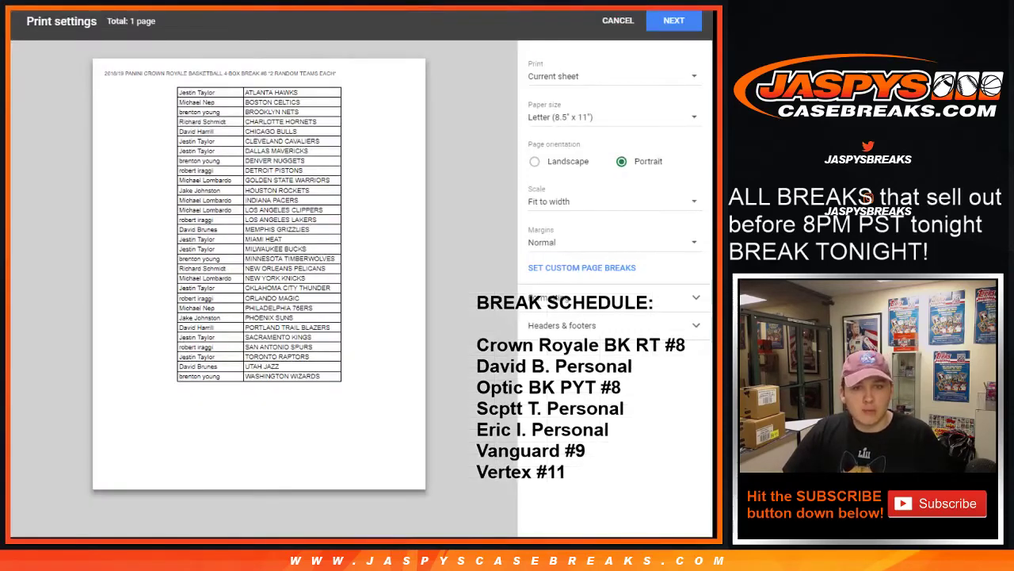
pyautogui.click(673, 21)
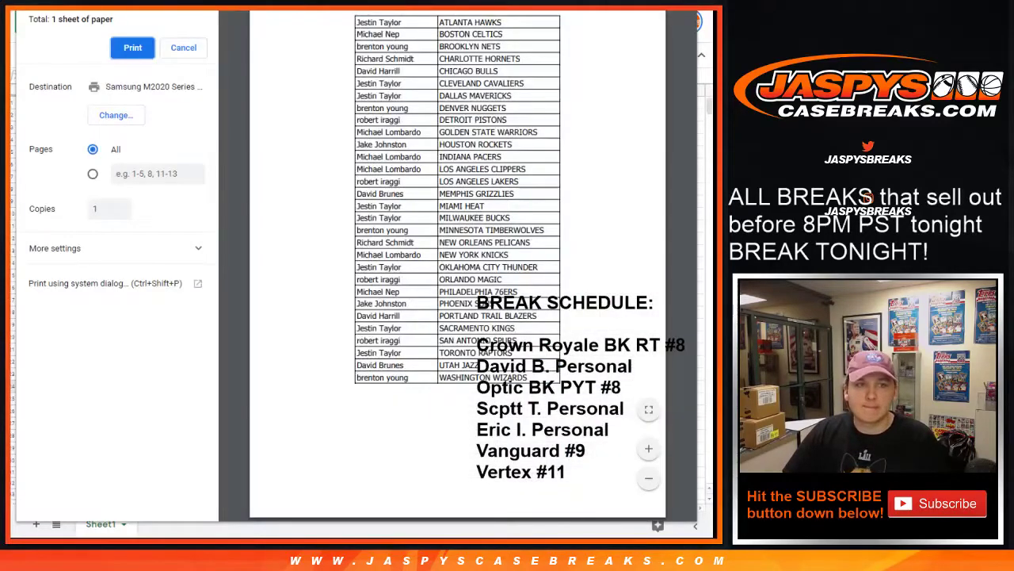
pyautogui.click(144, 50)
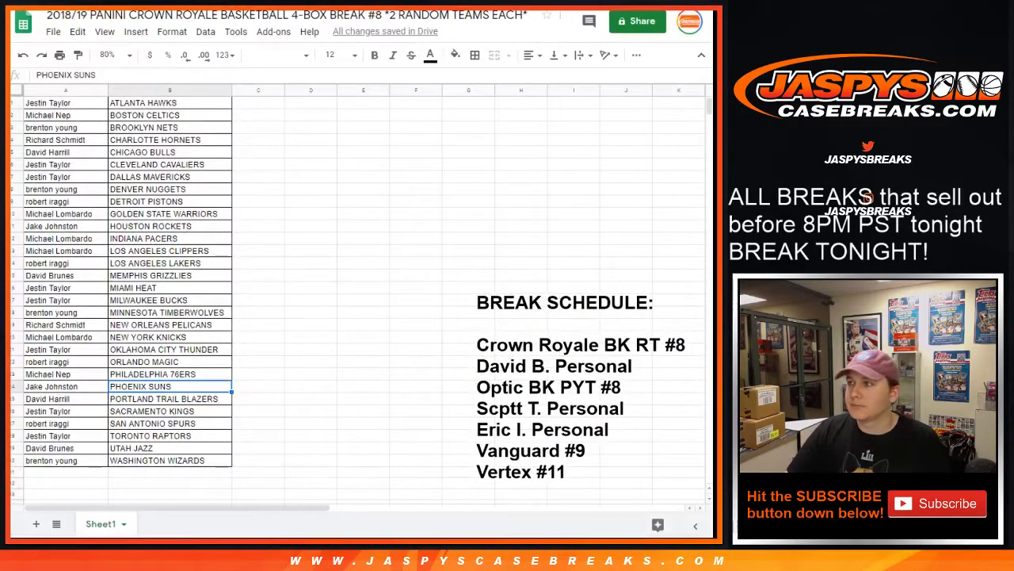